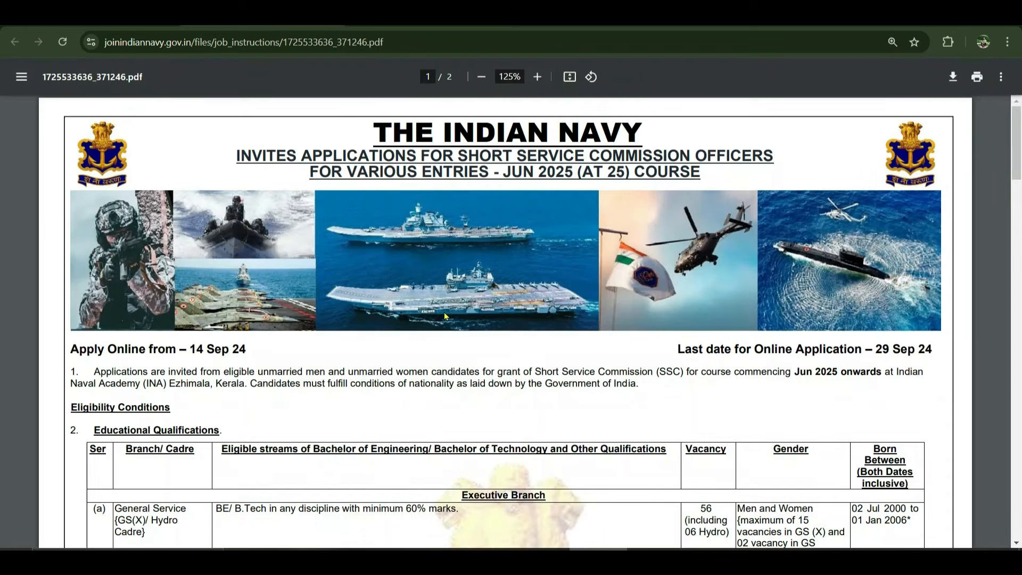
Read the Indian Navy SSC Officer Jun 2025 notification, from the educational qualifications table to the Who Can Apply section and notes
scroll(458, 315, down, 3)
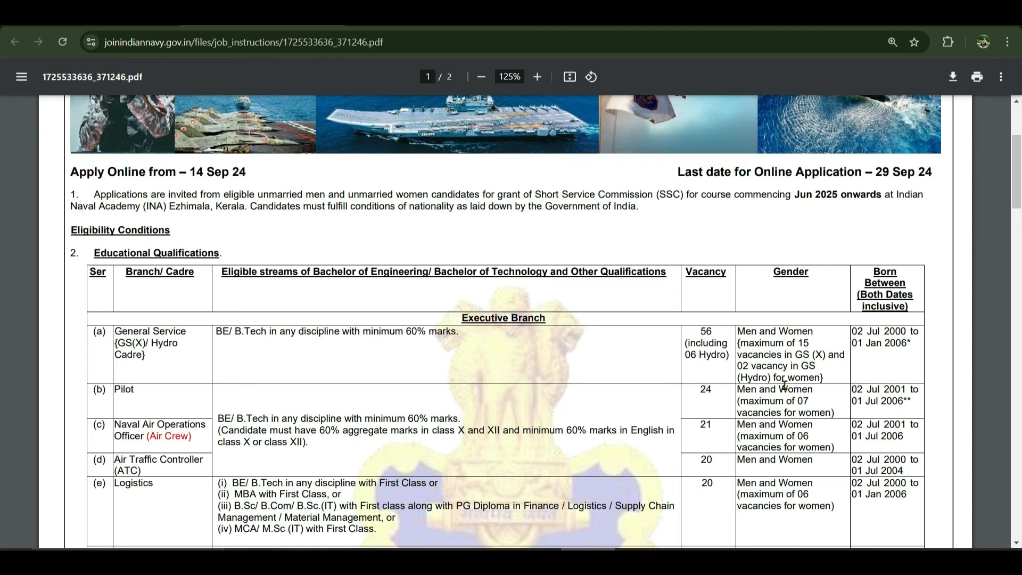
scroll(632, 395, down, 10)
scroll(631, 398, down, 7)
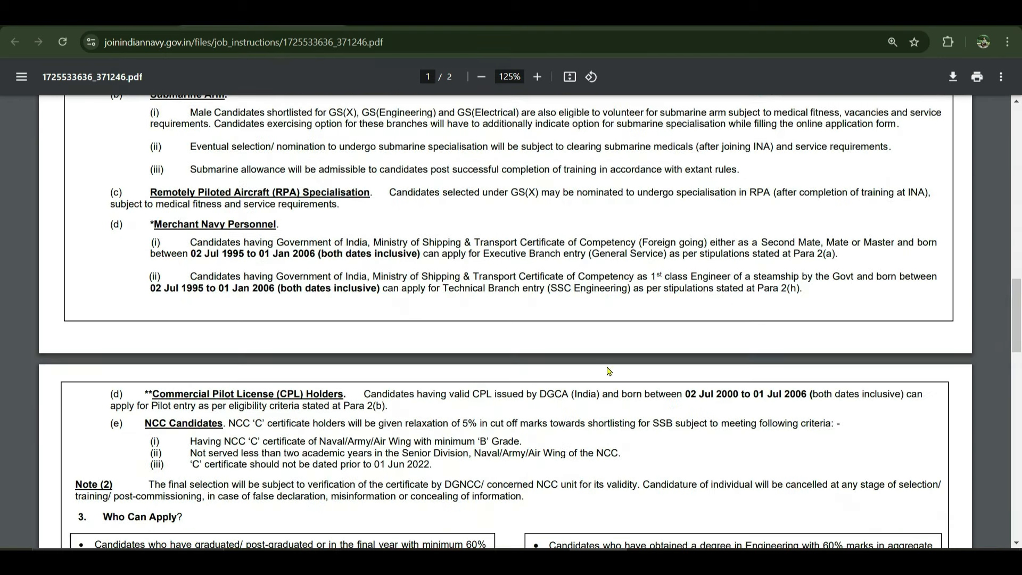
scroll(470, 294, down, 7)
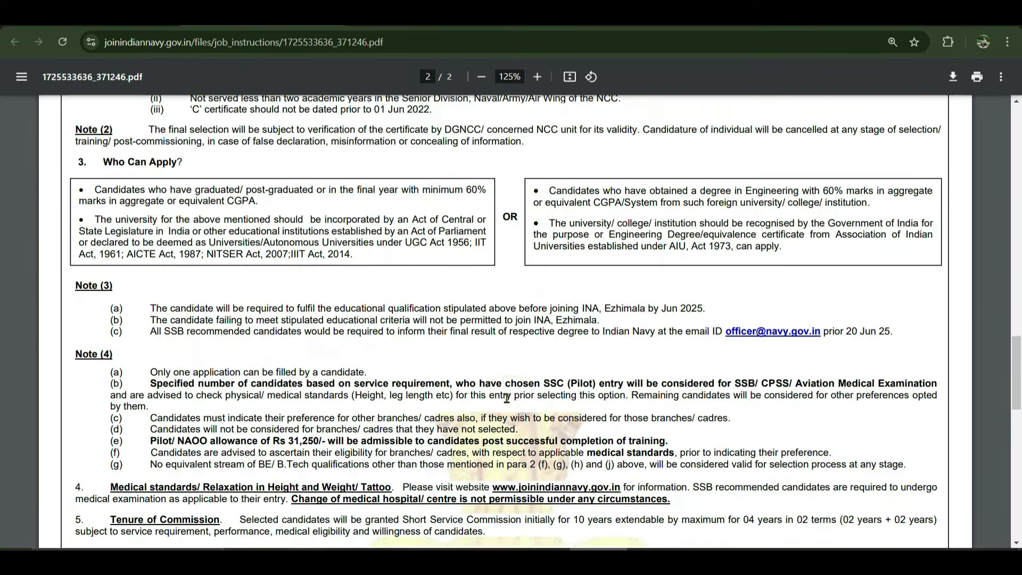
Switch to the sarkarinetwork.com recruitment page and check the application's starting and last dates
click(540, 553)
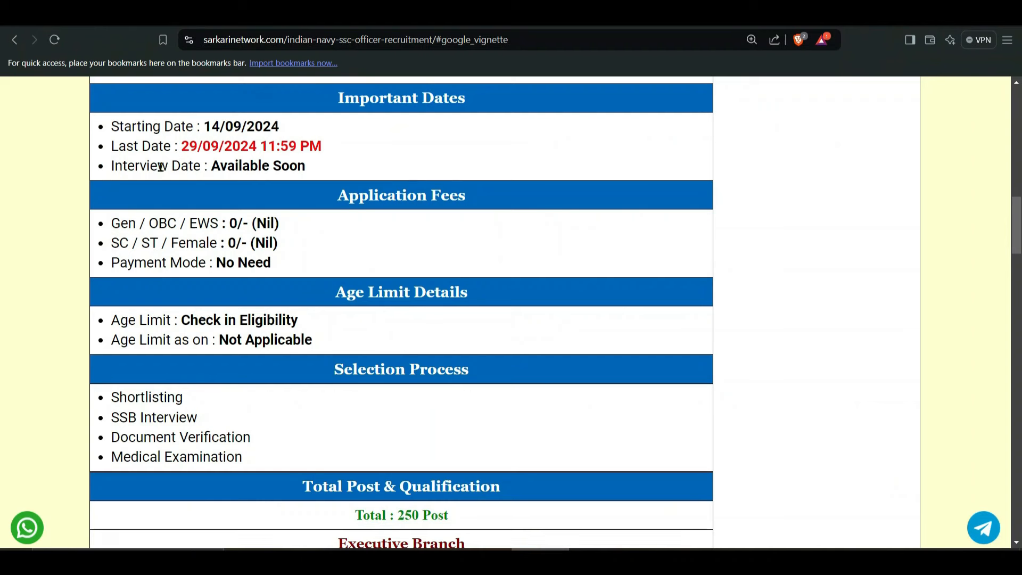
drag(208, 126, 289, 132)
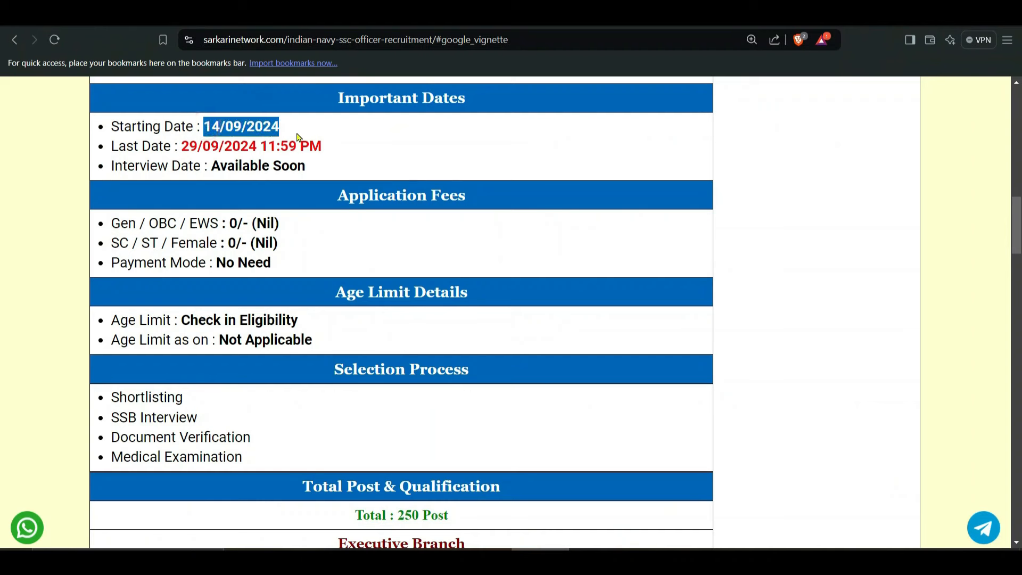
click(183, 151)
drag(183, 151, 257, 153)
click(256, 153)
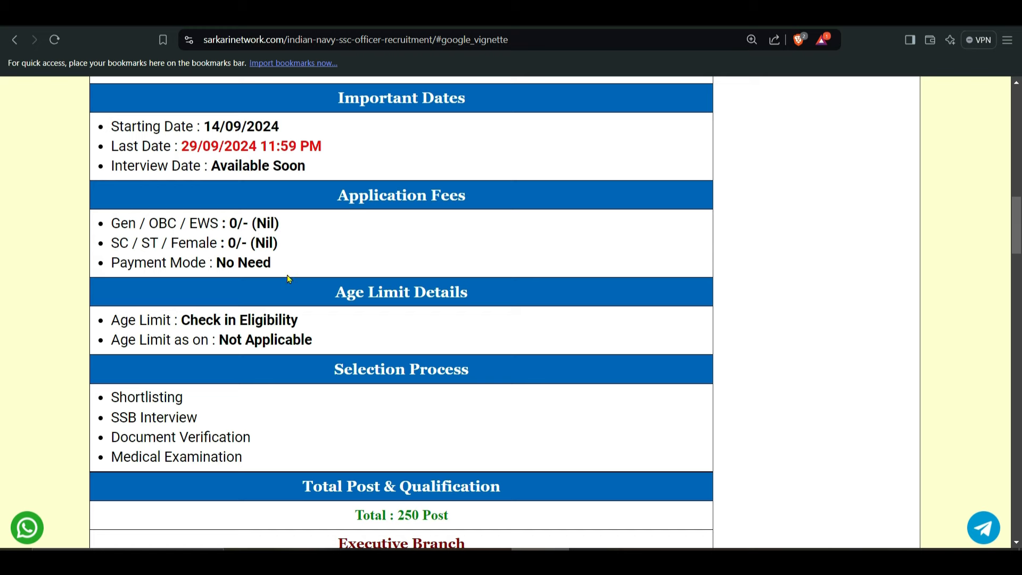
Review the post-wise vacancies and eligibility on the recruitment page and in the official notification PDF
scroll(293, 293, down, 3)
scroll(392, 289, down, 3)
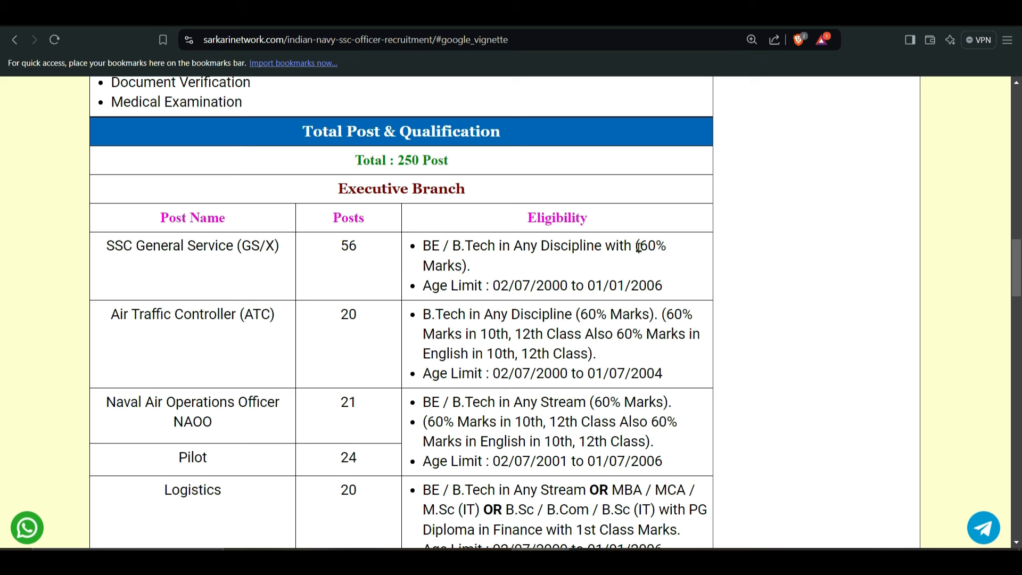
drag(641, 246, 656, 246)
scroll(441, 390, down, 1)
scroll(441, 390, down, 6)
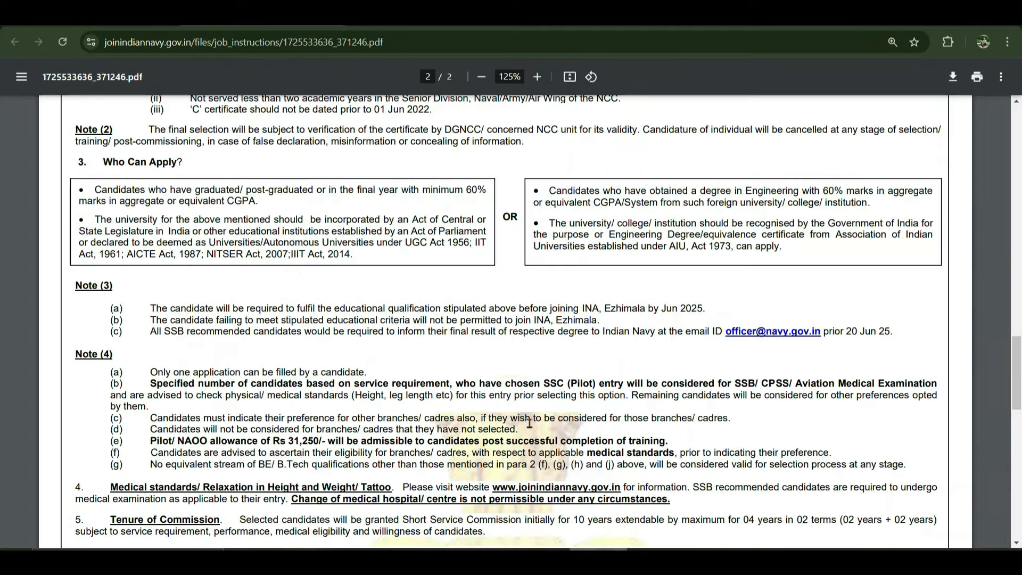
scroll(889, 326, up, 15)
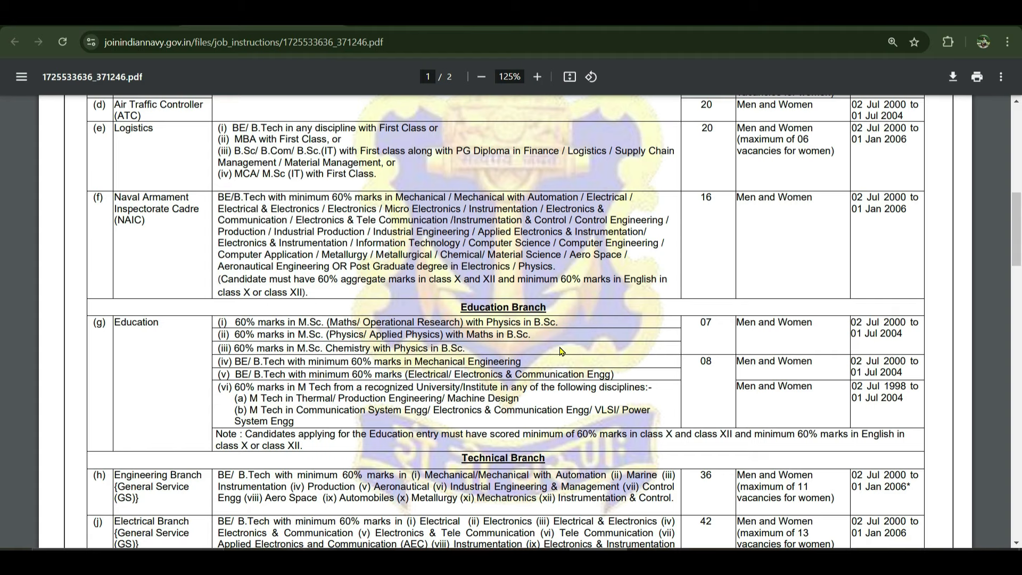
On the Join Indian Navy site, select BIHAR as the correspondence state and complete the captcha
click(101, 25)
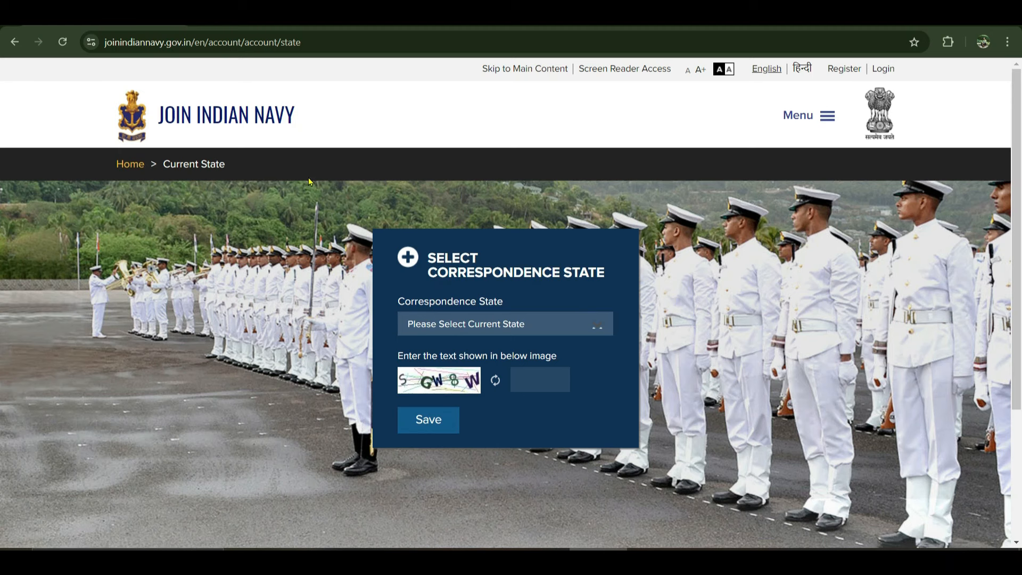
click(486, 323)
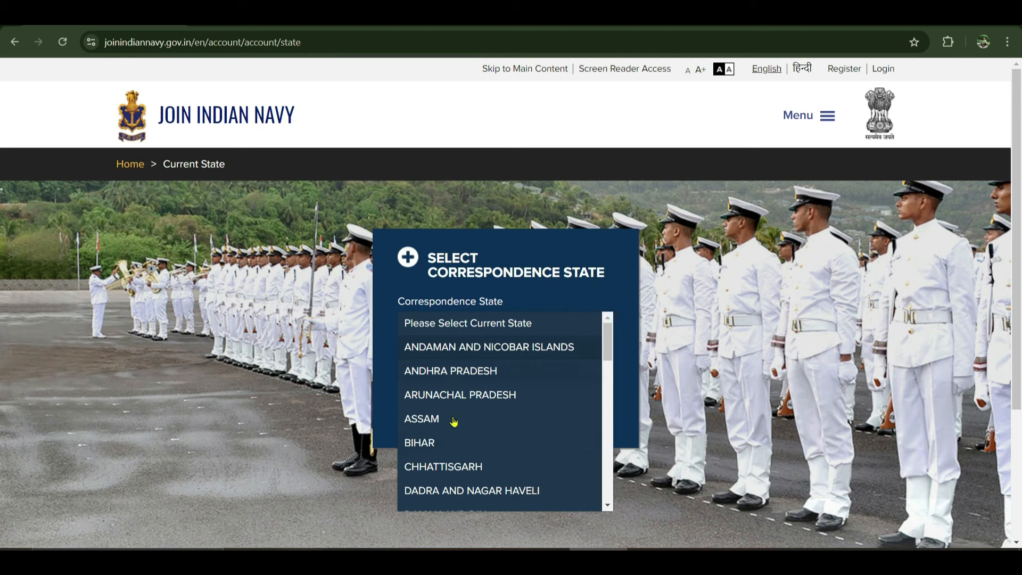
click(425, 451)
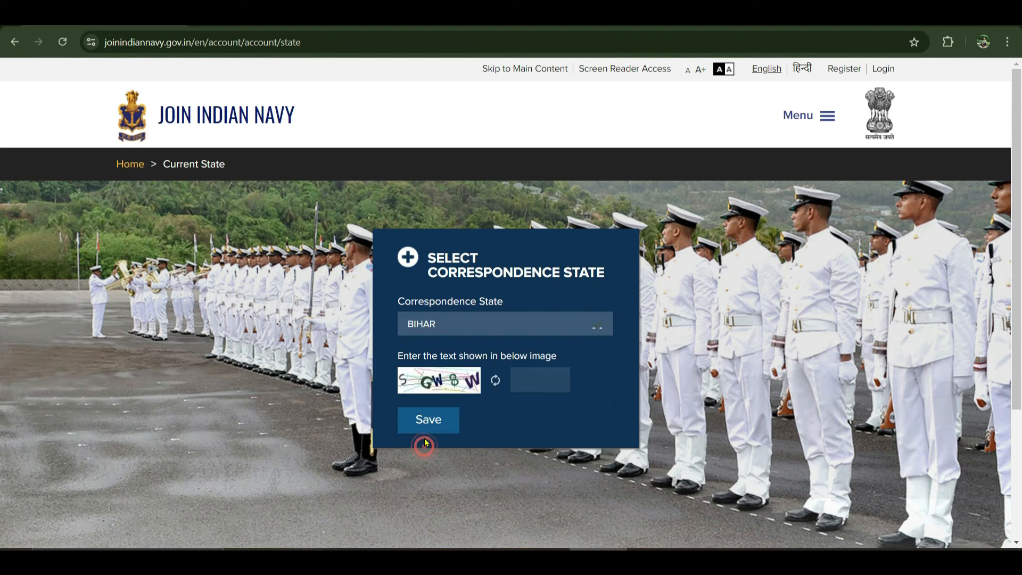
click(540, 388)
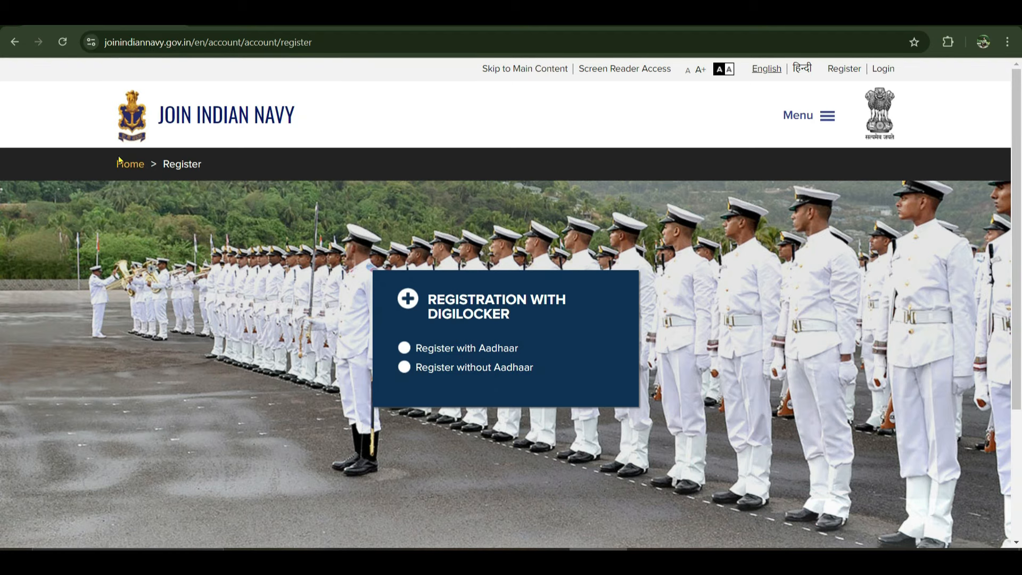
click(143, 170)
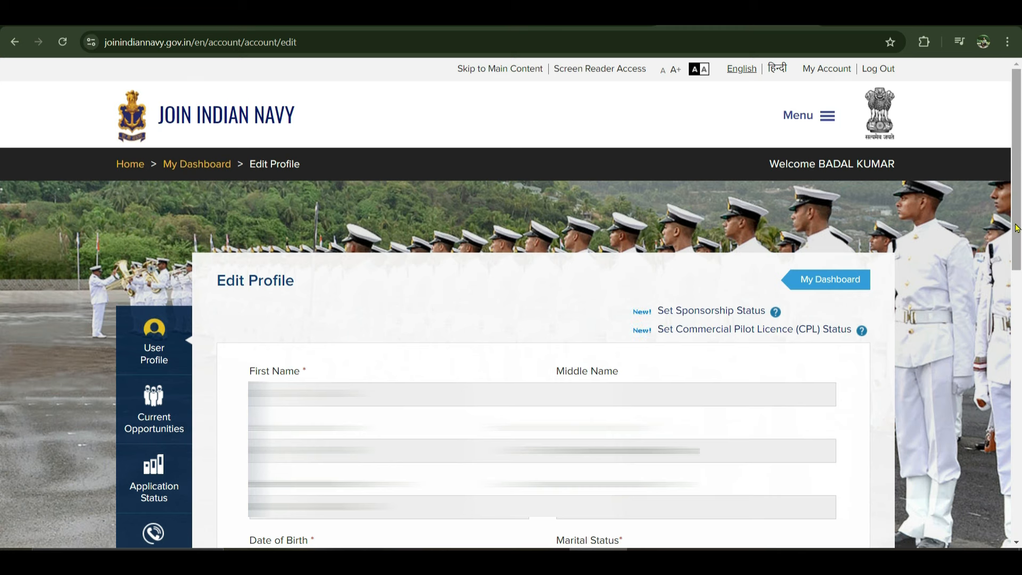
Check the details on the Edit Profile form, fill in the captcha text and save the profile
scroll(239, 289, down, 9)
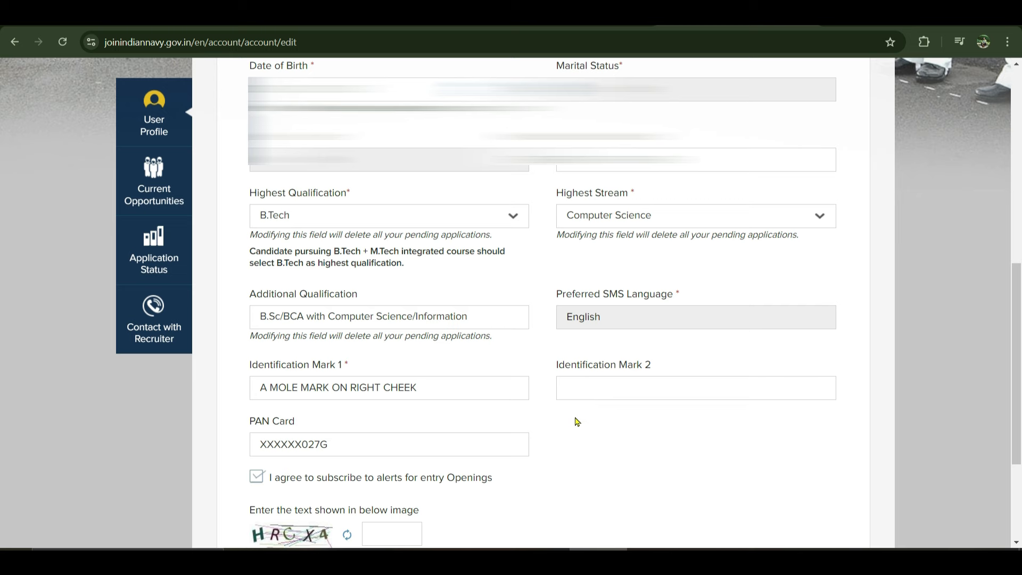
scroll(576, 421, down, 1)
scroll(576, 421, down, 3)
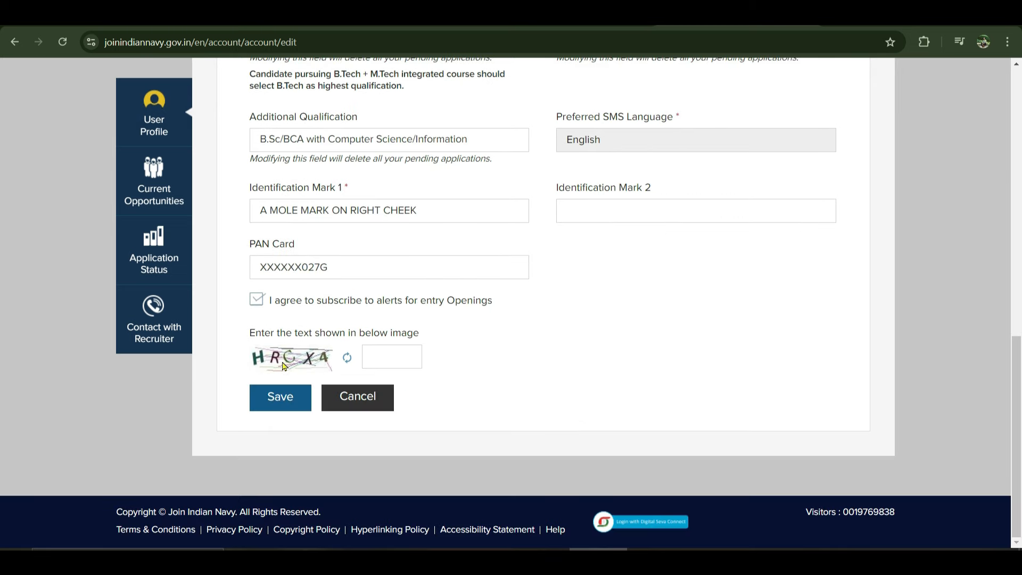
click(378, 361)
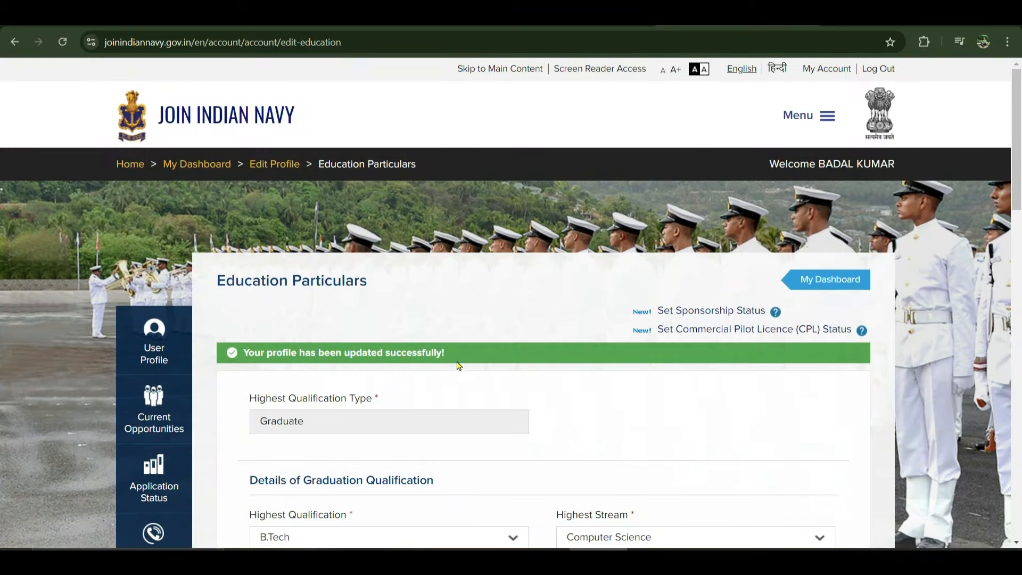
In the graduation details, set year of passing 2024, status Completed Final Year, marks in CGPA and candidate type Regular
scroll(459, 364, down, 3)
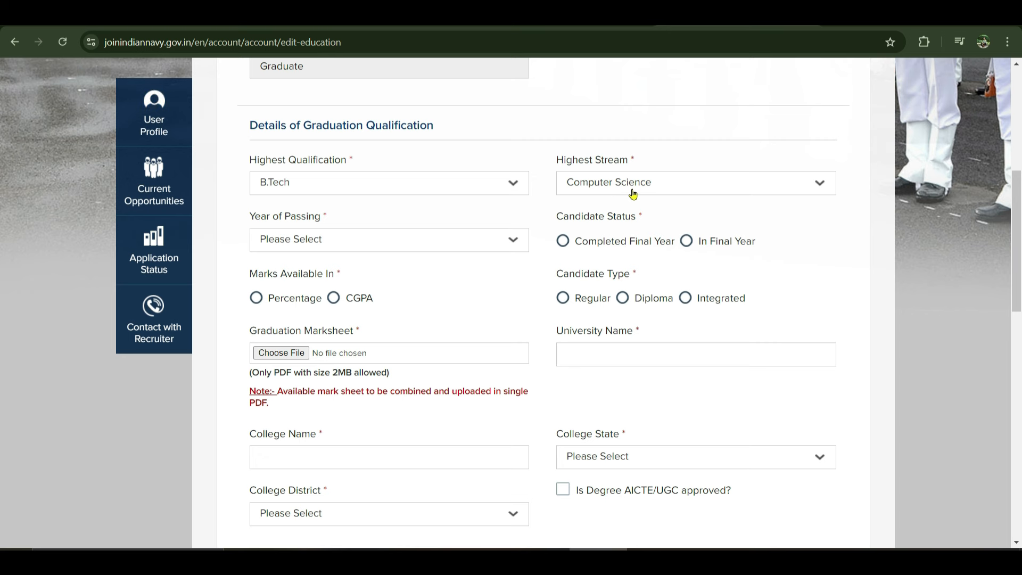
click(306, 241)
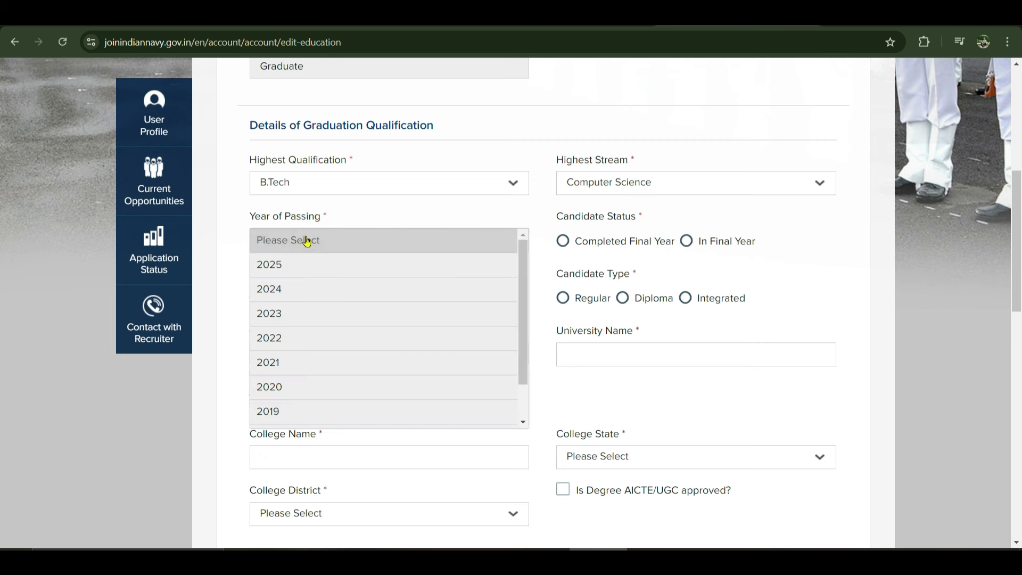
click(304, 289)
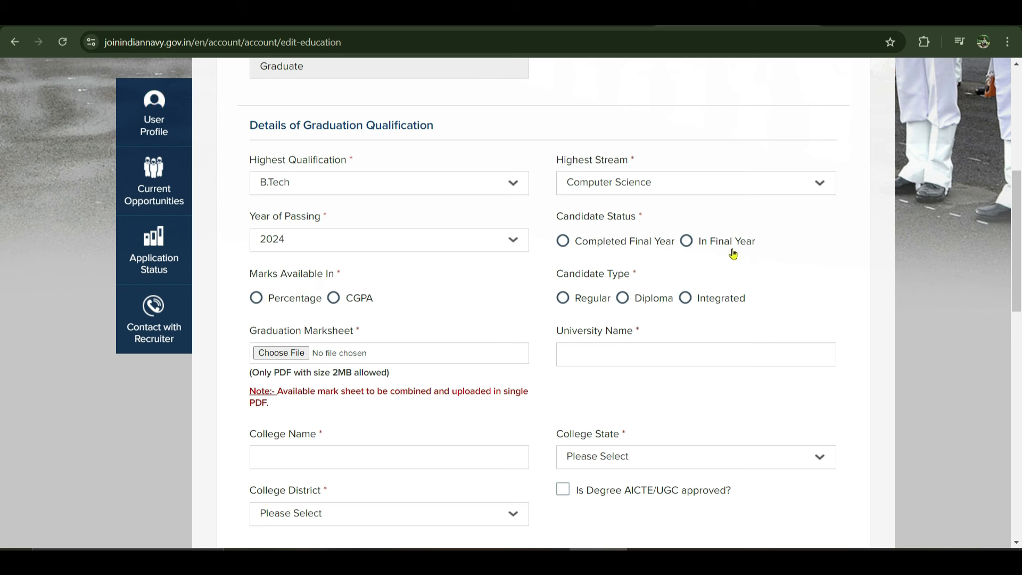
click(563, 241)
click(333, 299)
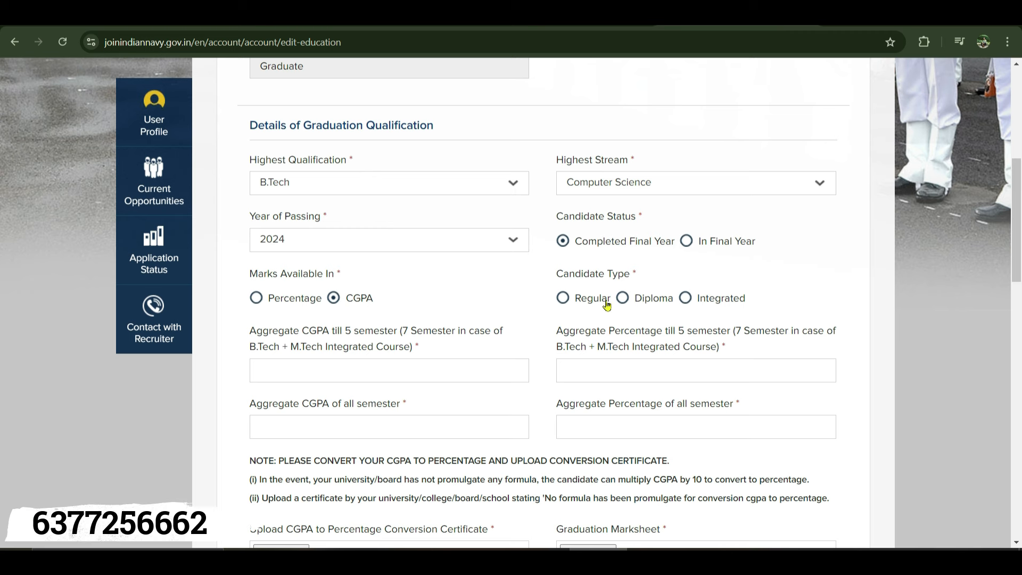
click(563, 298)
Look over the aggregate marks, document upload, university and college fields, including the options offered for College State
click(326, 372)
click(611, 360)
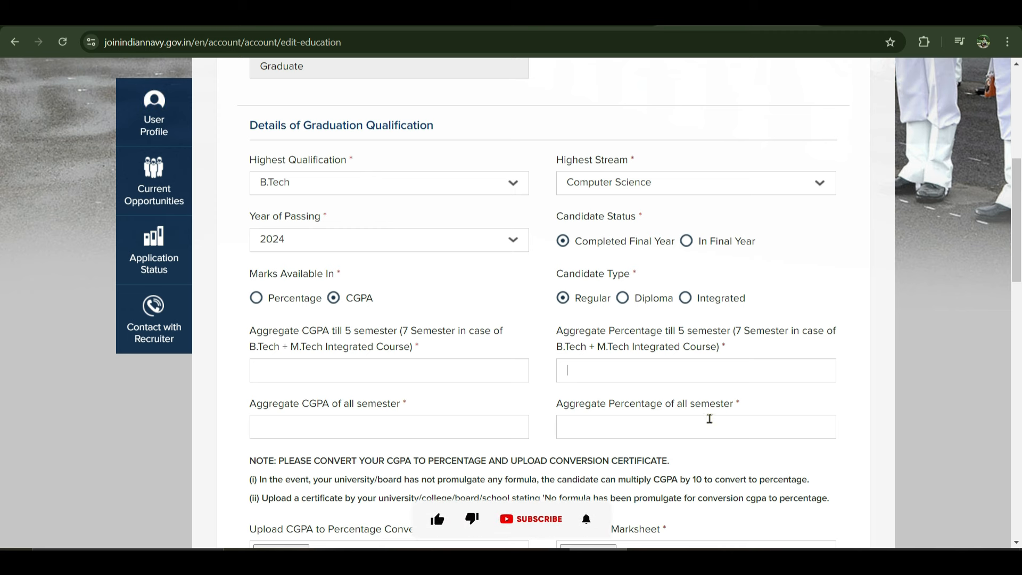
click(681, 423)
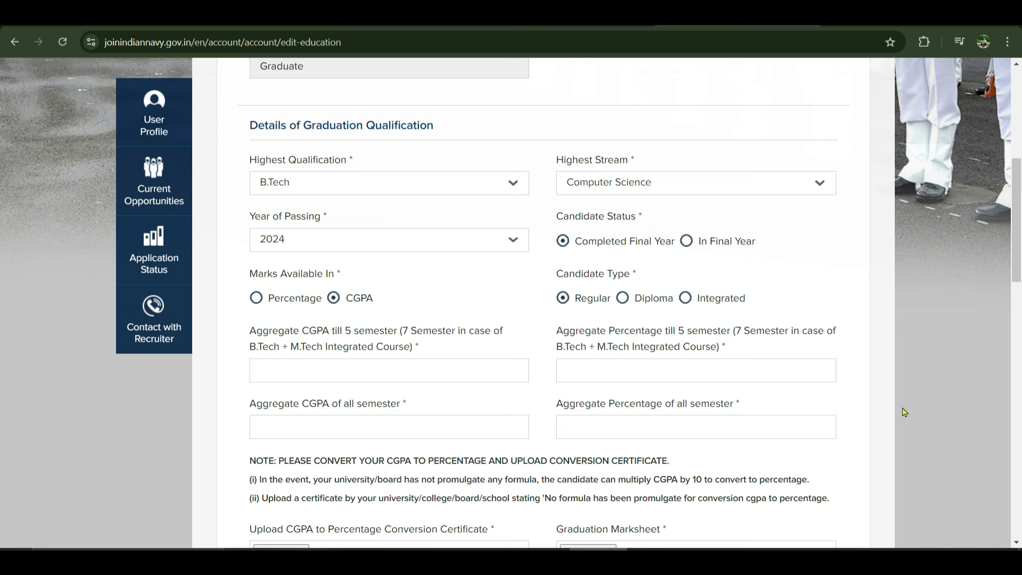
scroll(904, 413, down, 7)
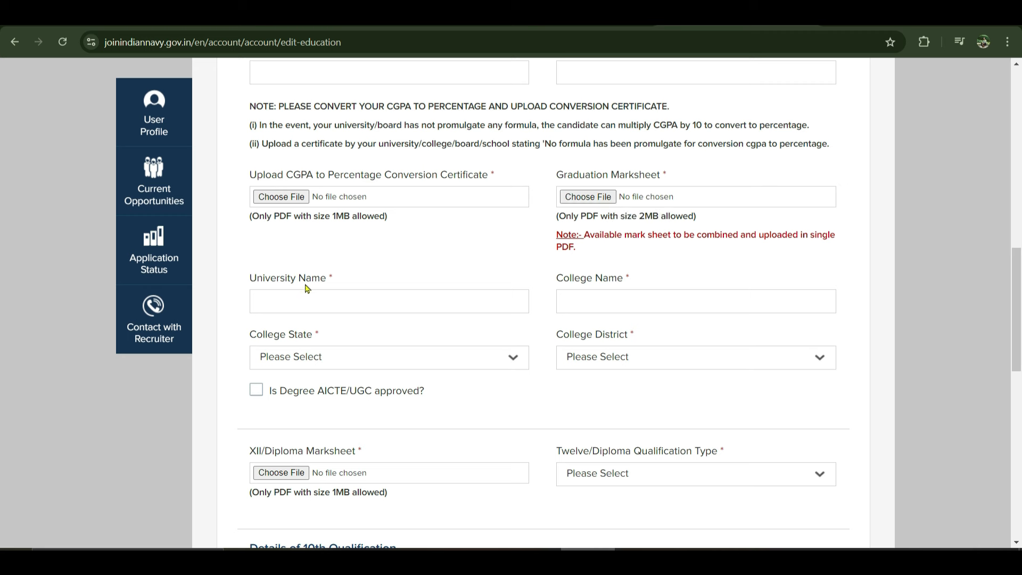
click(586, 306)
scroll(587, 308, down, 1)
scroll(587, 308, down, 3)
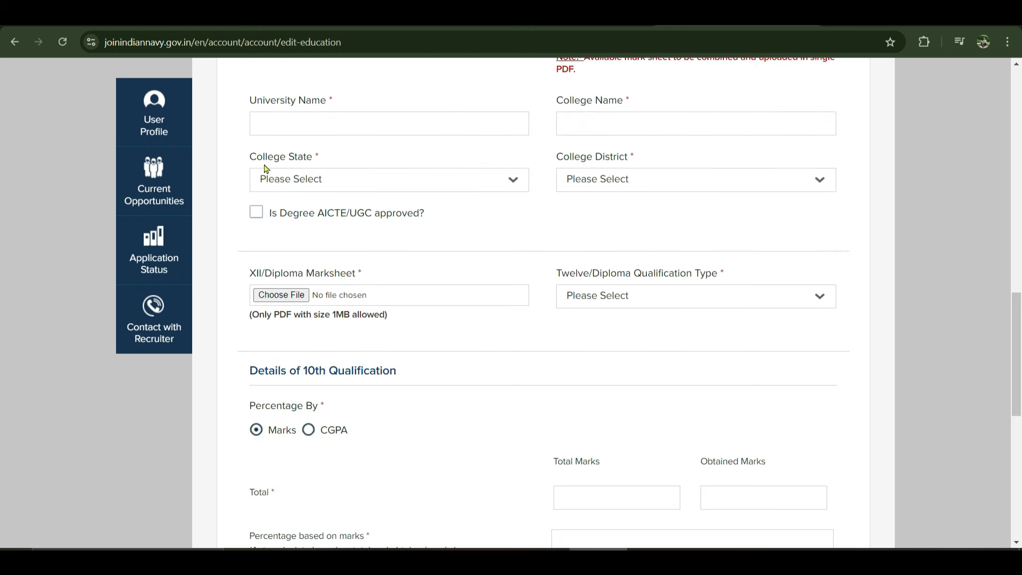
click(281, 183)
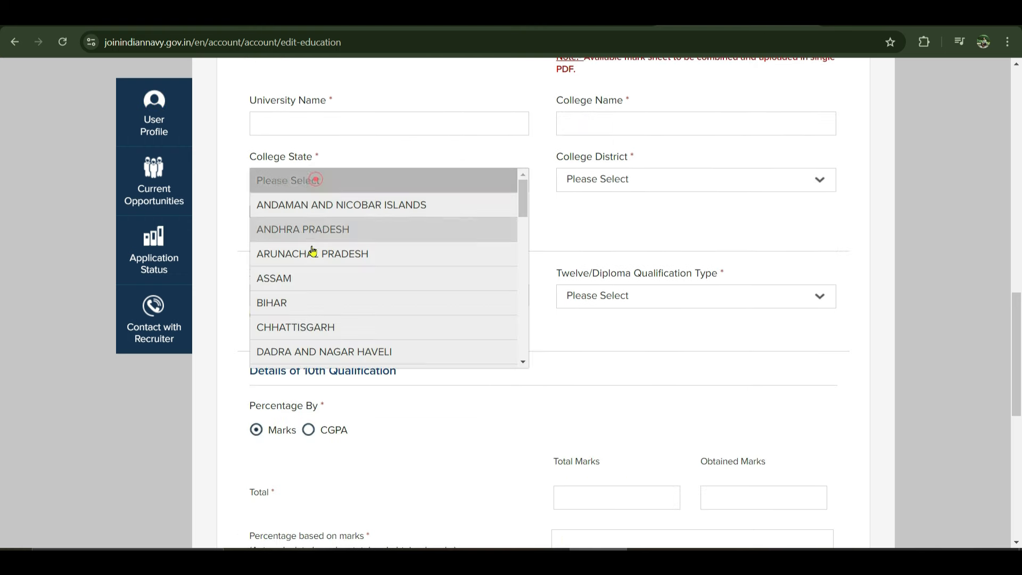
scroll(345, 260, down, 10)
scroll(346, 274, down, 2)
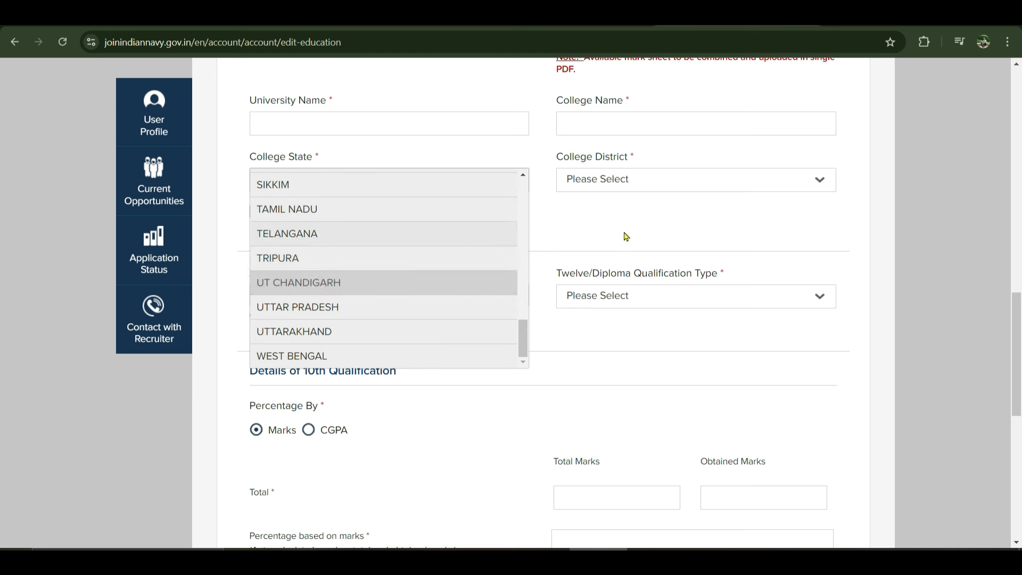
click(639, 225)
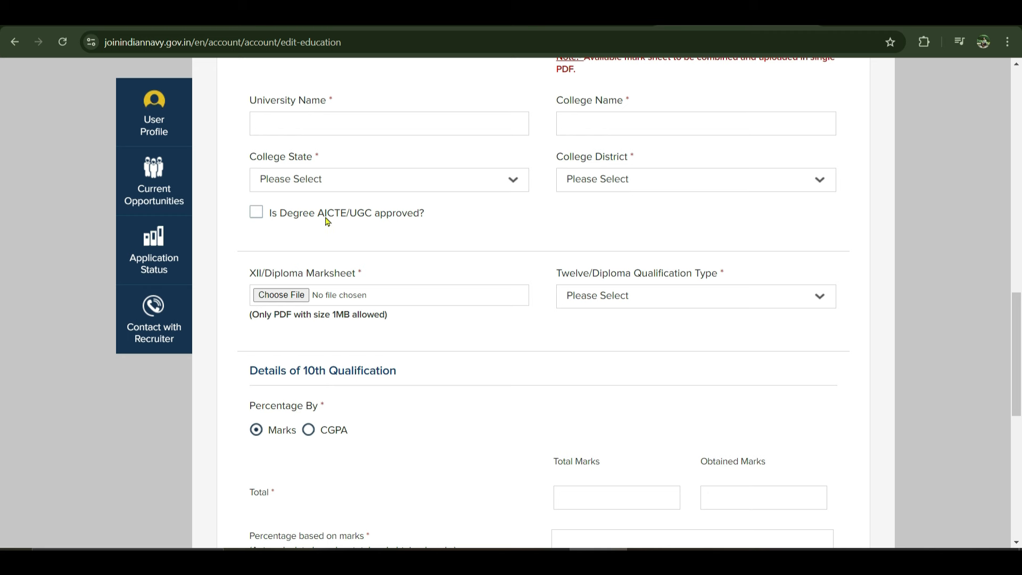
Mark the degree as AICTE/UGC approved and set the Twelve/Diploma qualification type to 12 Science
click(259, 214)
click(618, 296)
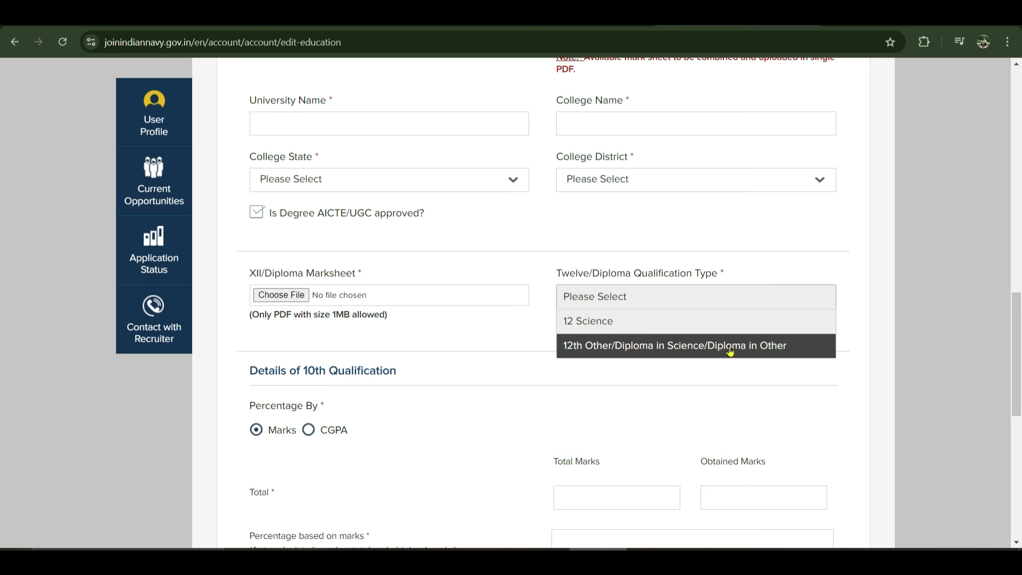
click(608, 323)
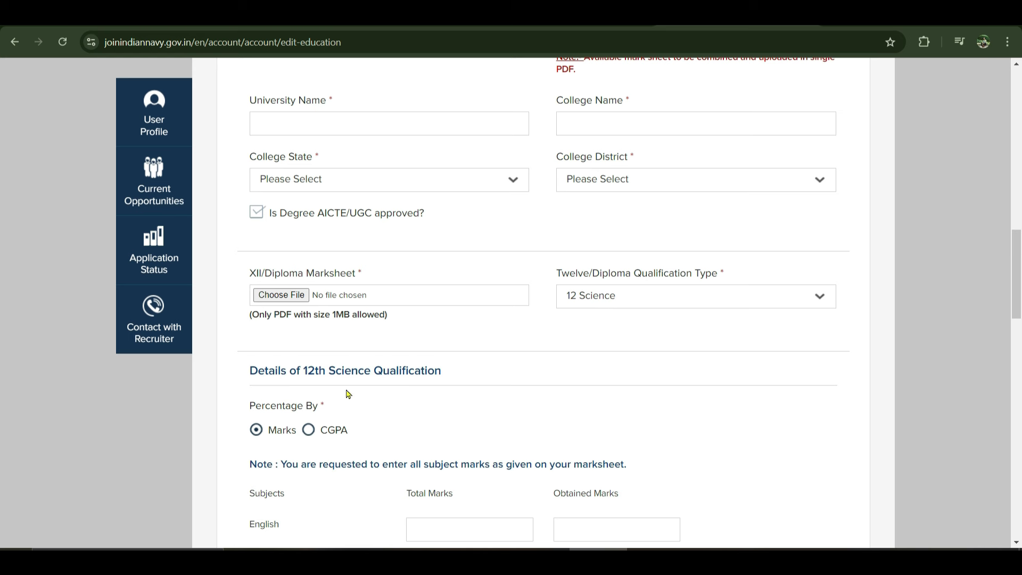
Try CGPA as the percentage basis for the 12th Science qualification, and return it to Marks
scroll(392, 395, down, 3)
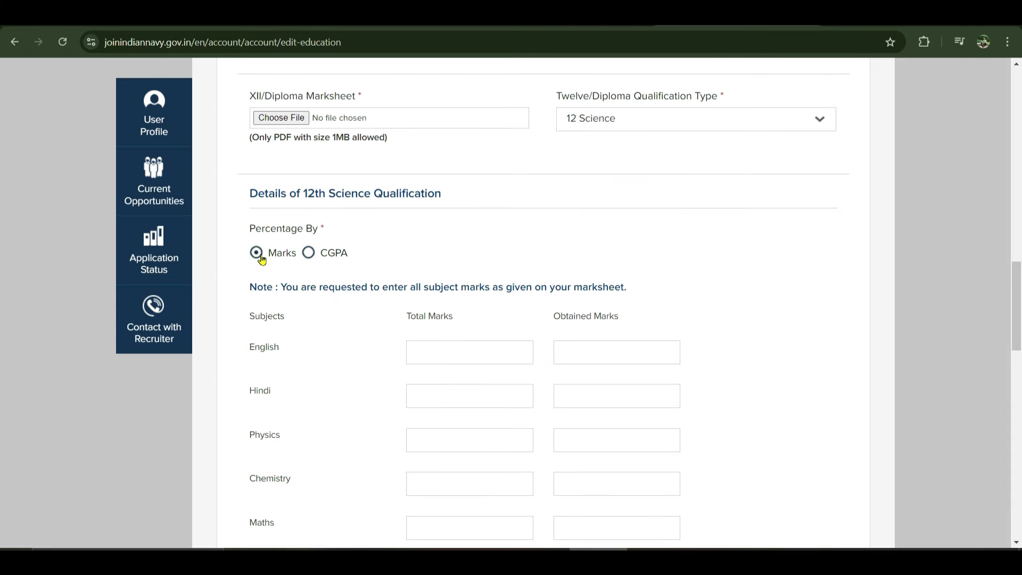
click(309, 253)
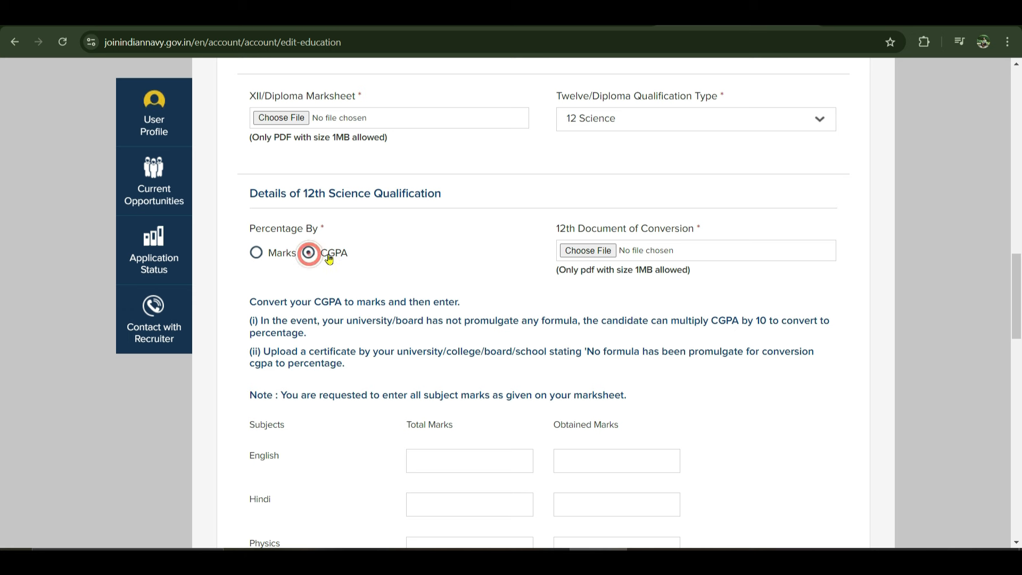
click(257, 255)
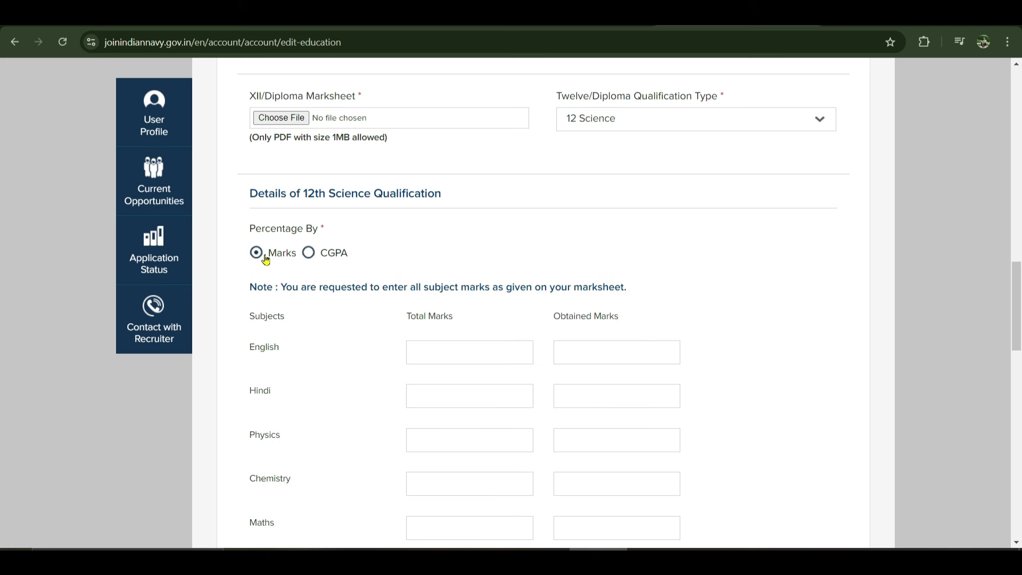
Examine the 12th subject marks table and the marksheet serial number, state and board fields
scroll(337, 233, down, 3)
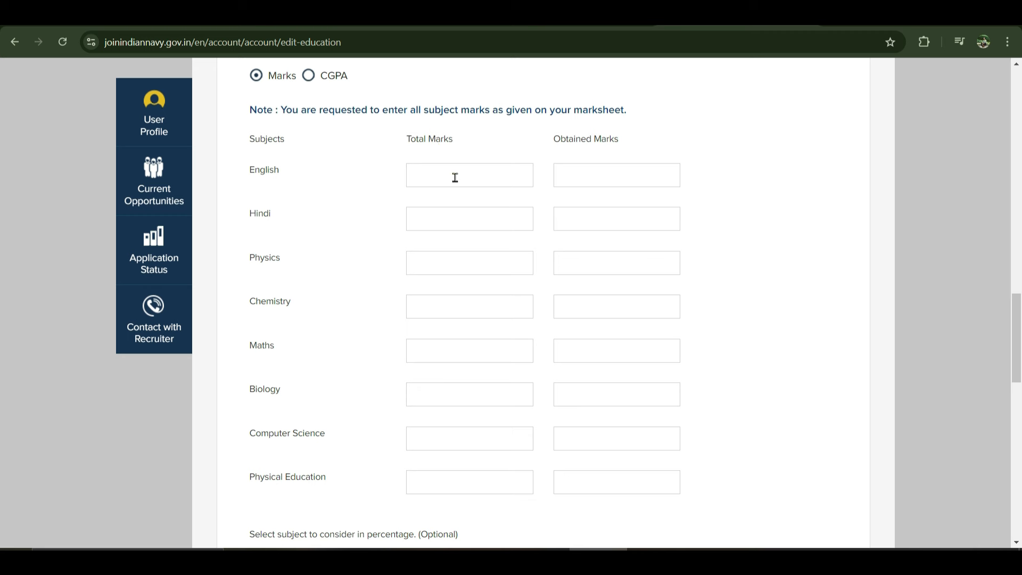
click(426, 176)
scroll(398, 293, down, 1)
scroll(398, 292, down, 6)
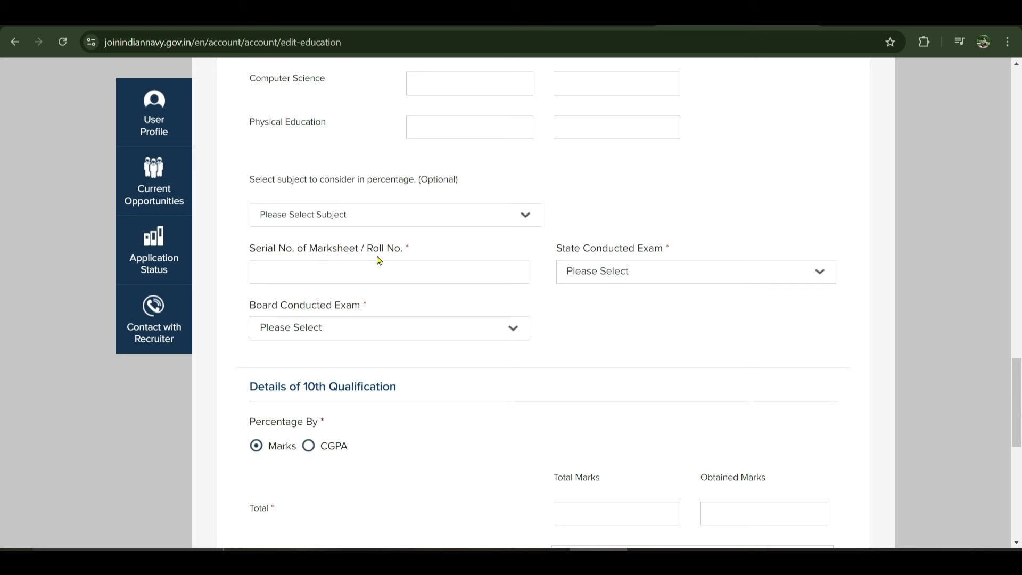
Set the 12th qualification's exam state to BIHAR and its board to Bihar School Examination Board
click(349, 270)
click(593, 273)
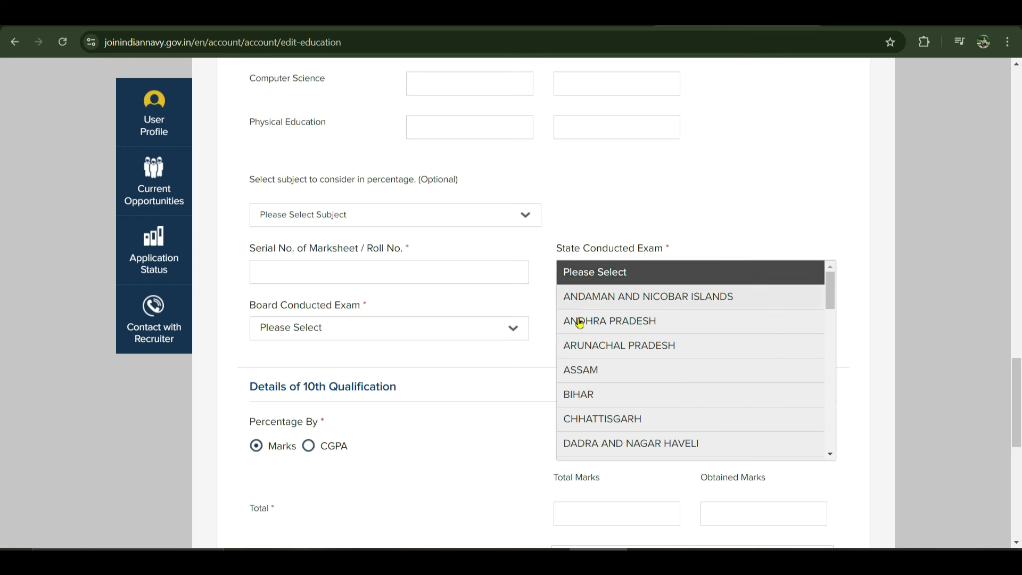
click(599, 395)
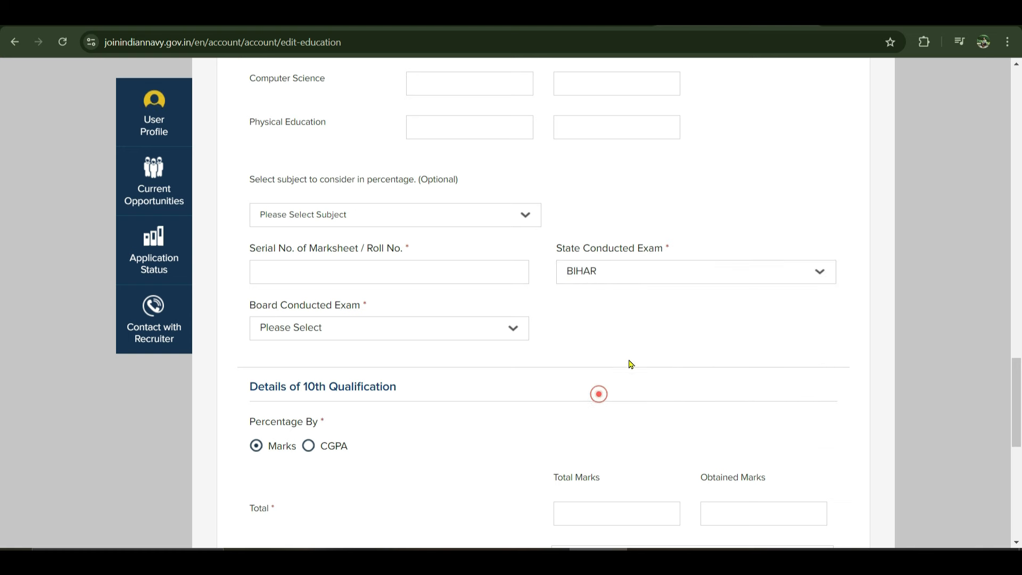
click(348, 332)
scroll(320, 405, down, 3)
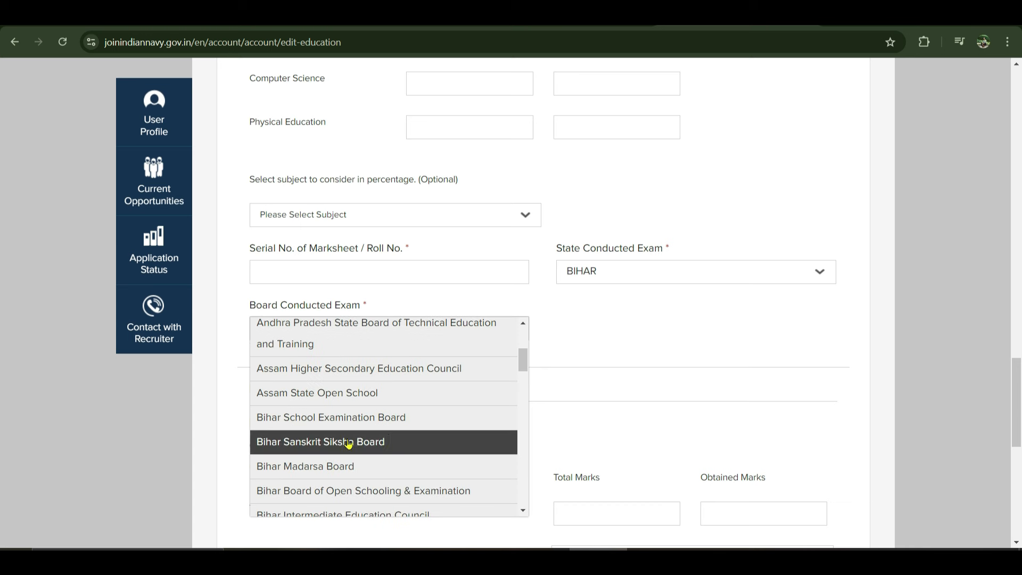
click(358, 418)
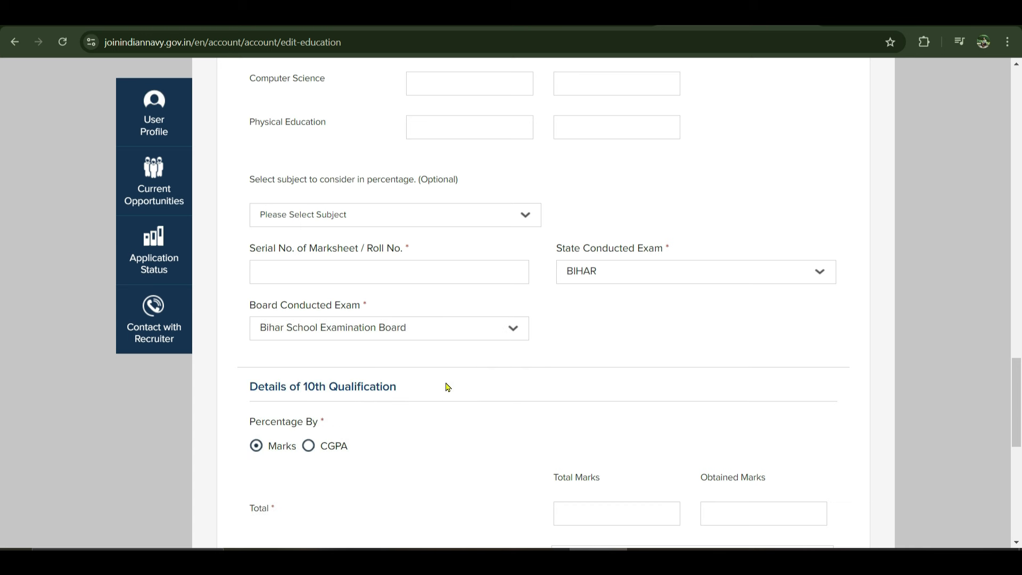
Go through the 10th qualification details, complete the captcha text and save the education profile
scroll(448, 387, down, 3)
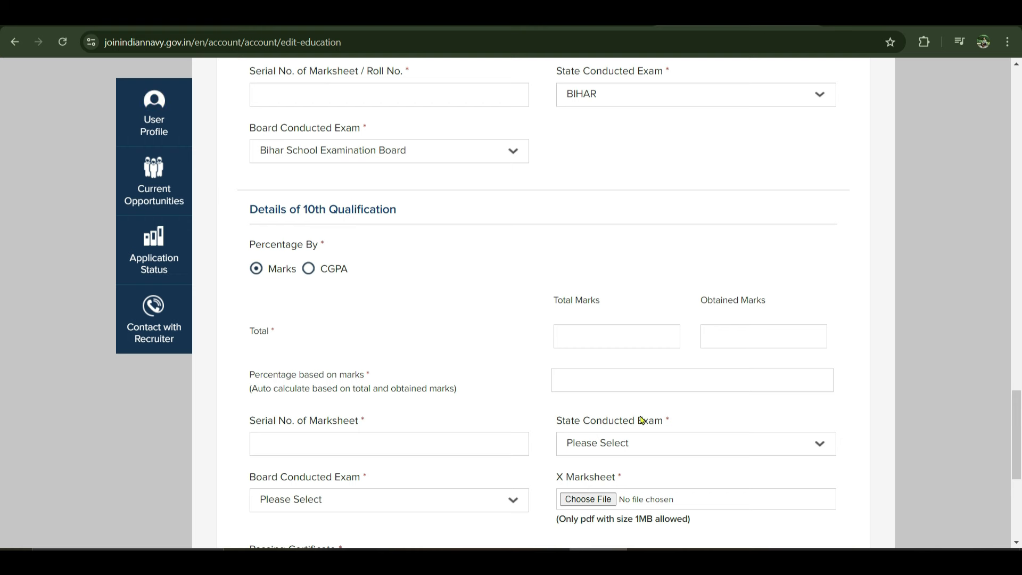
scroll(538, 375, down, 5)
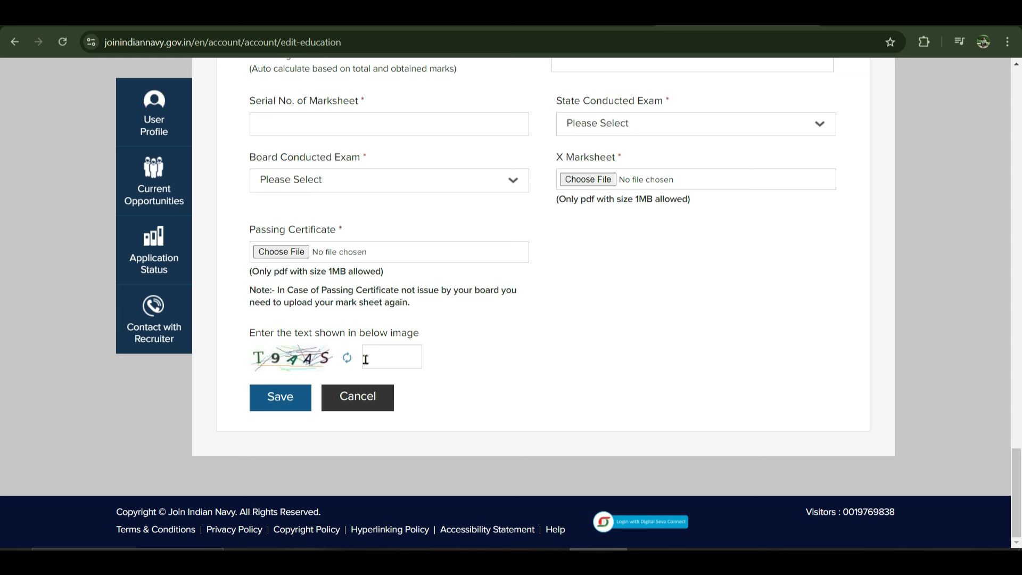
click(388, 358)
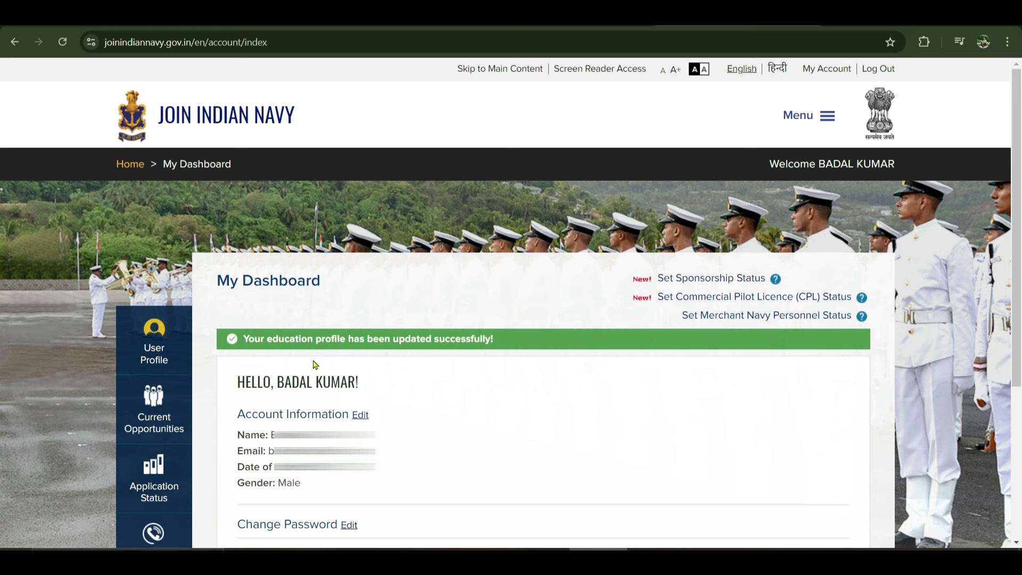
Open the current officer opportunities and start an application for the SSC 06/2025 entry
click(159, 426)
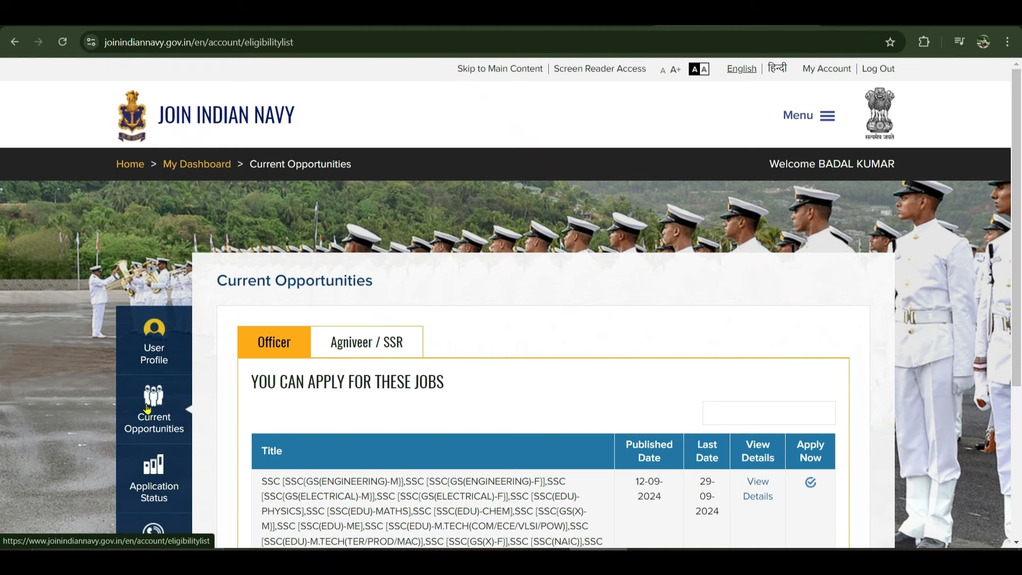
scroll(518, 438, down, 3)
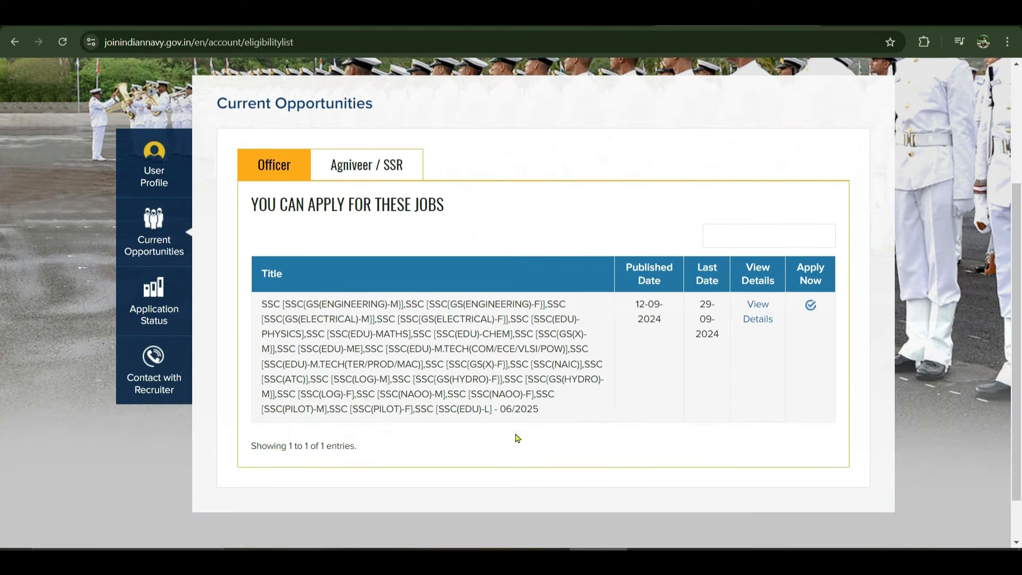
double_click(271, 304)
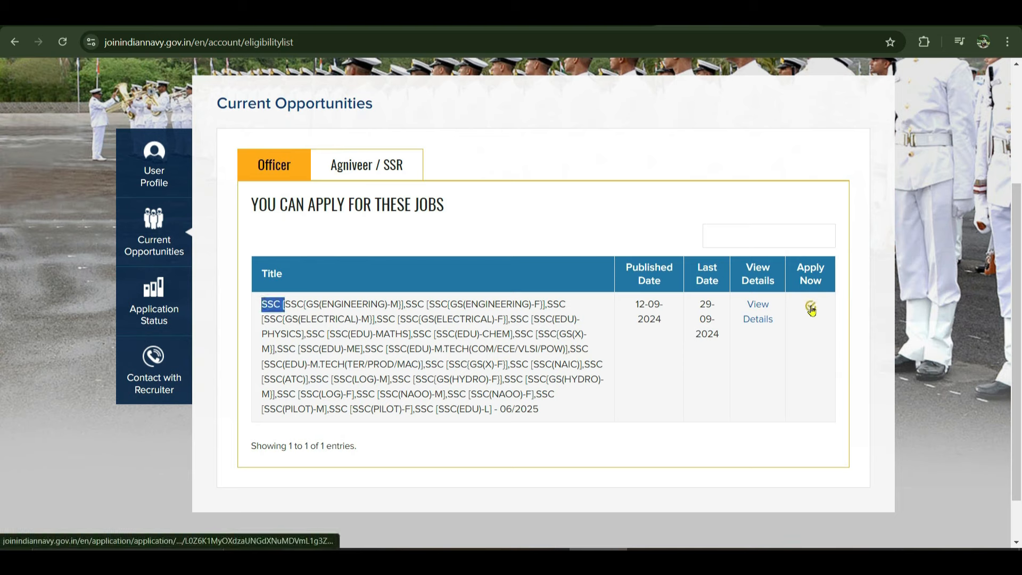
click(812, 309)
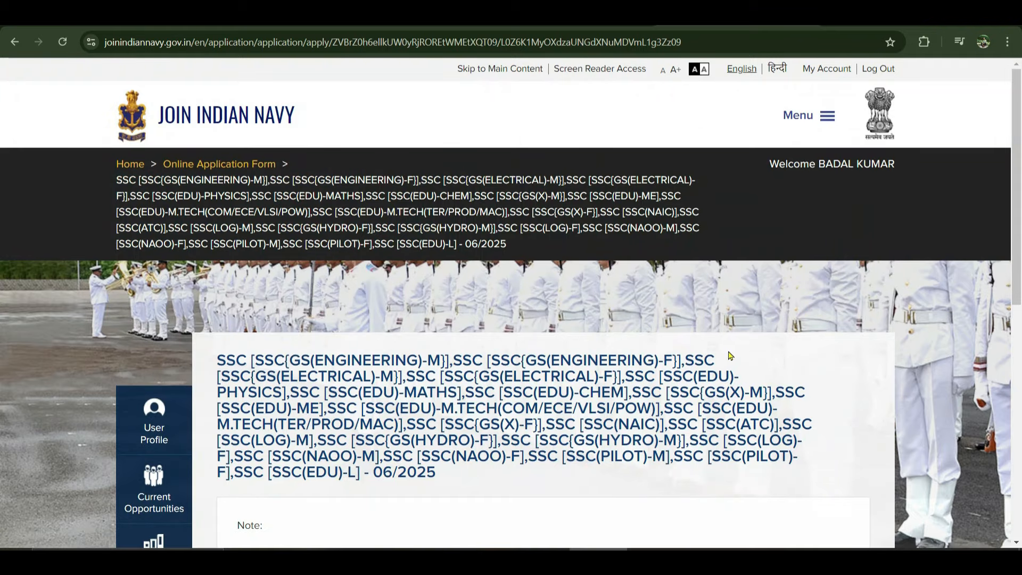
Accept the terms, online examination and advertisement declarations, and proceed to the application form
scroll(729, 358, down, 3)
scroll(580, 440, down, 5)
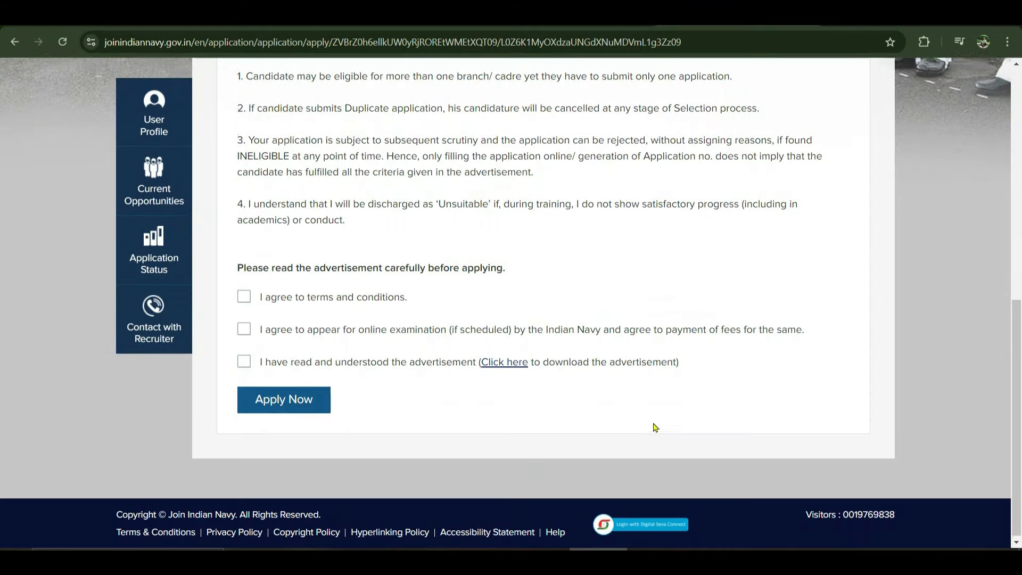
click(243, 295)
click(244, 327)
click(244, 358)
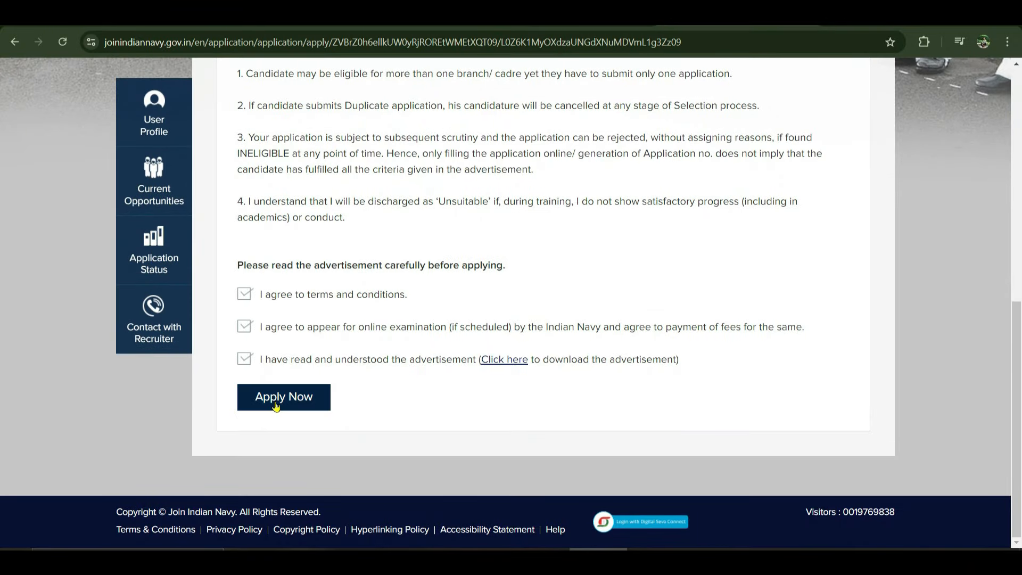
click(274, 401)
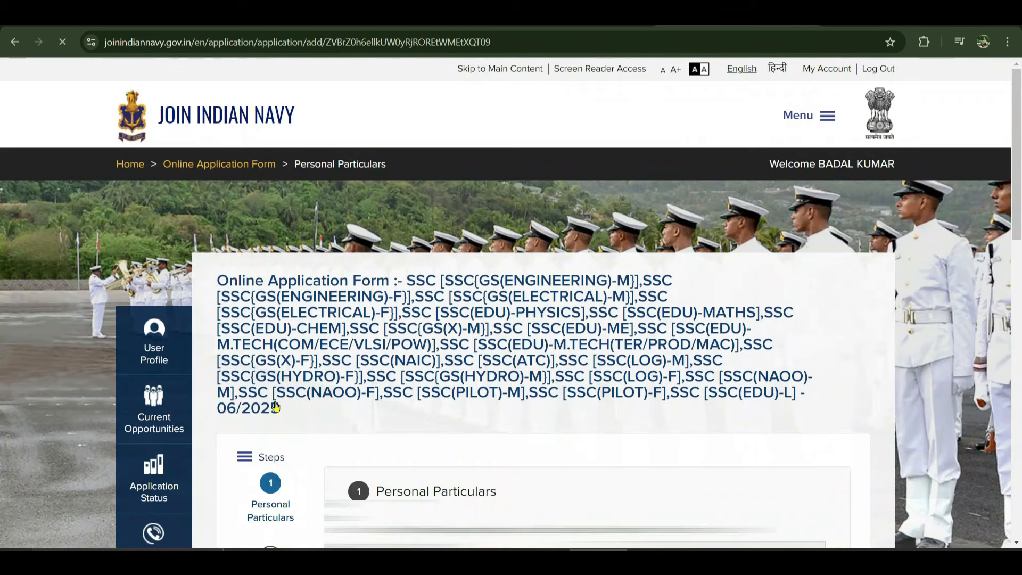
Set the domicile district to BEGUSARAI in the Personal Particulars
scroll(413, 450, down, 3)
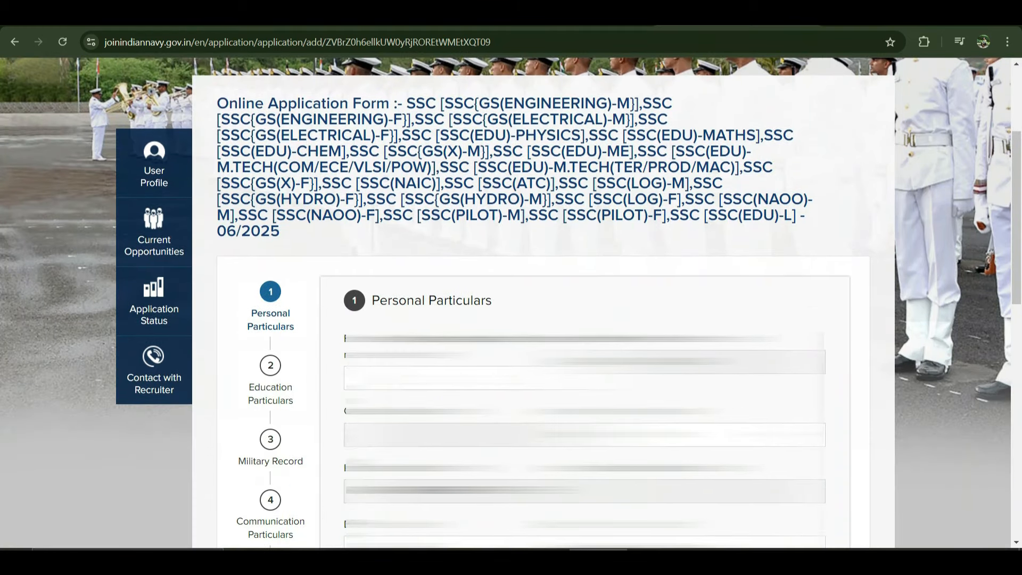
scroll(464, 314, up, 1)
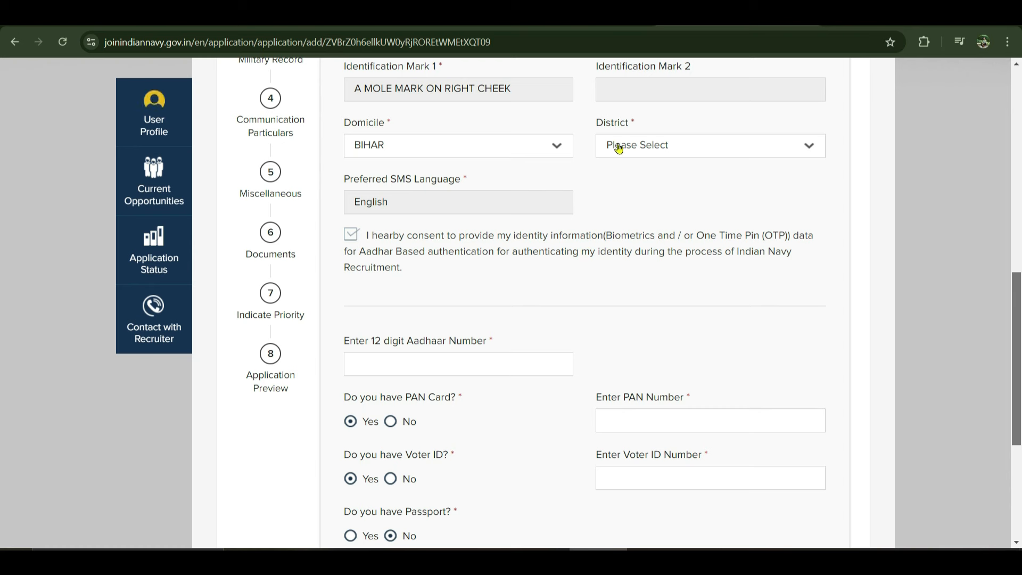
click(625, 149)
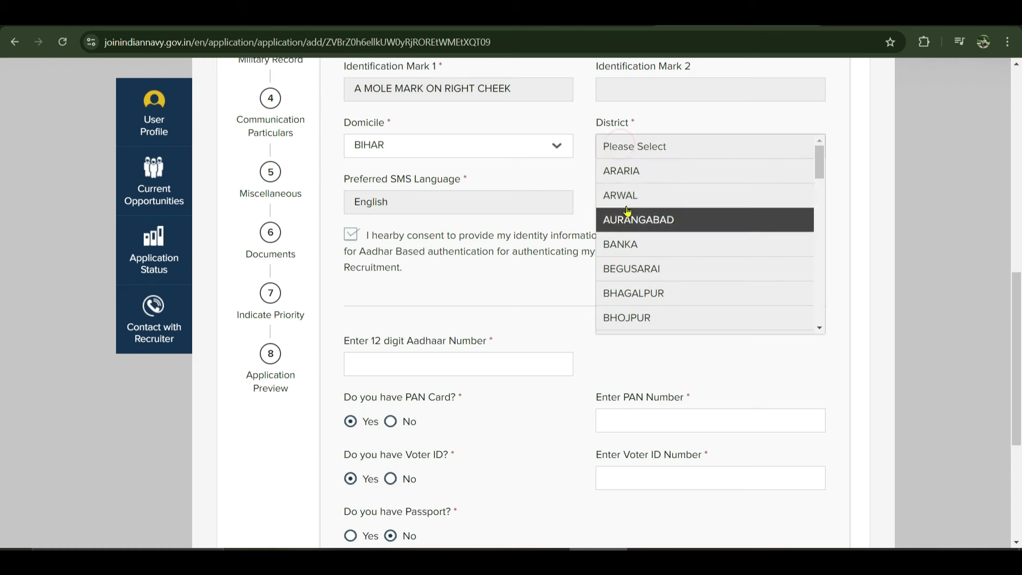
click(638, 268)
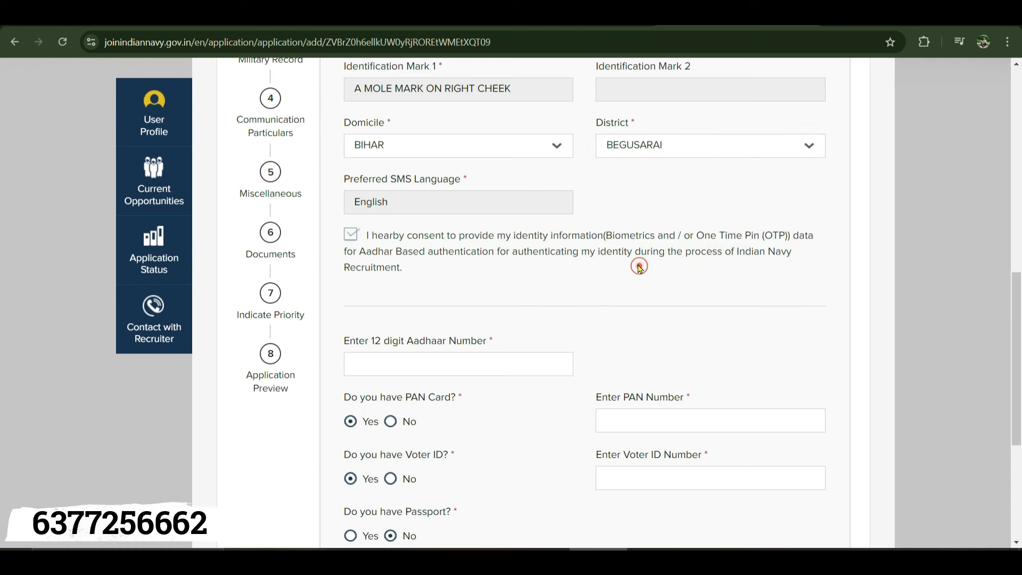
Answer No to having a PAN card, voter ID and ration card, and continue to the Education Particulars
scroll(463, 346, down, 3)
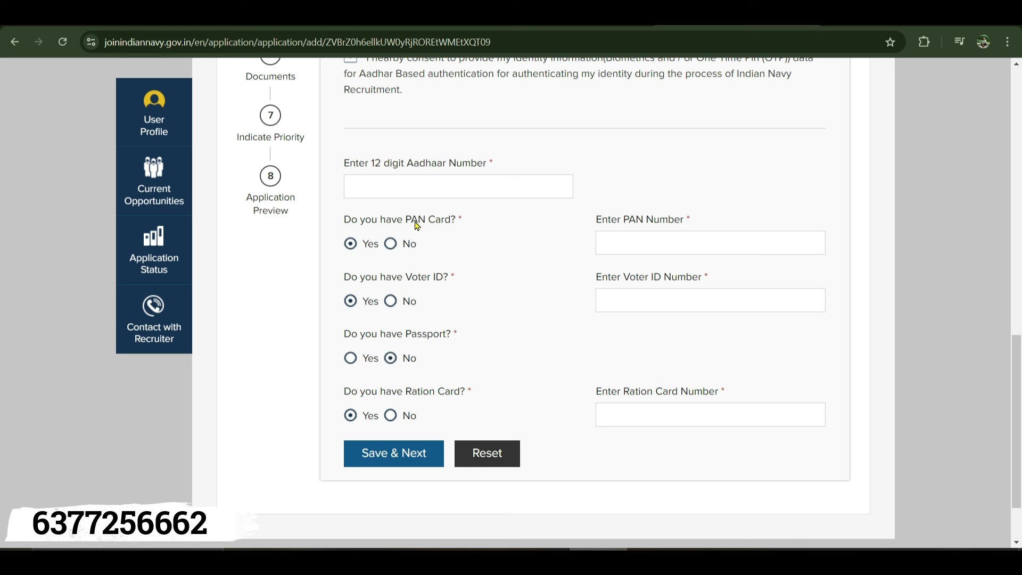
click(637, 243)
click(392, 244)
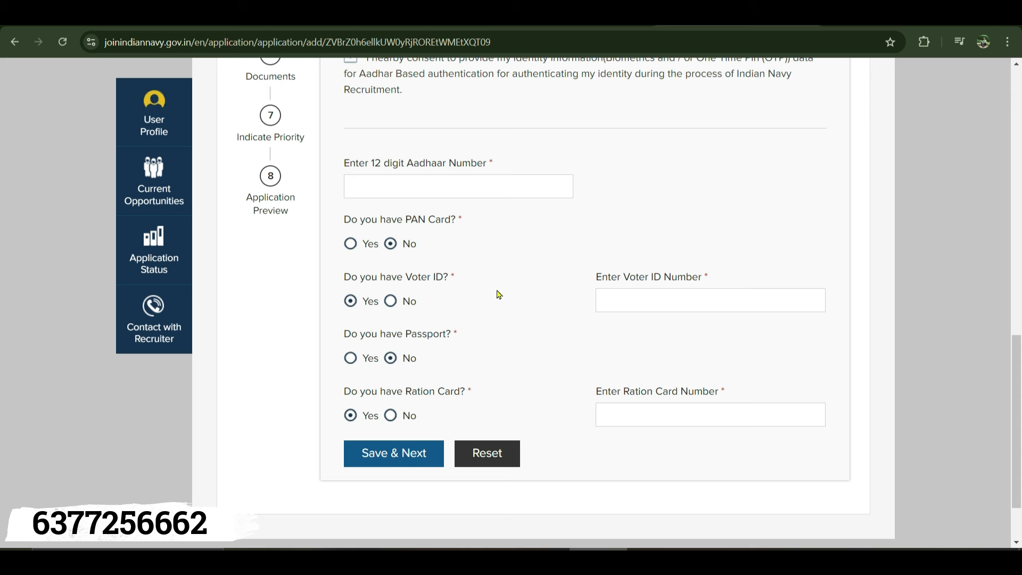
click(648, 298)
click(394, 301)
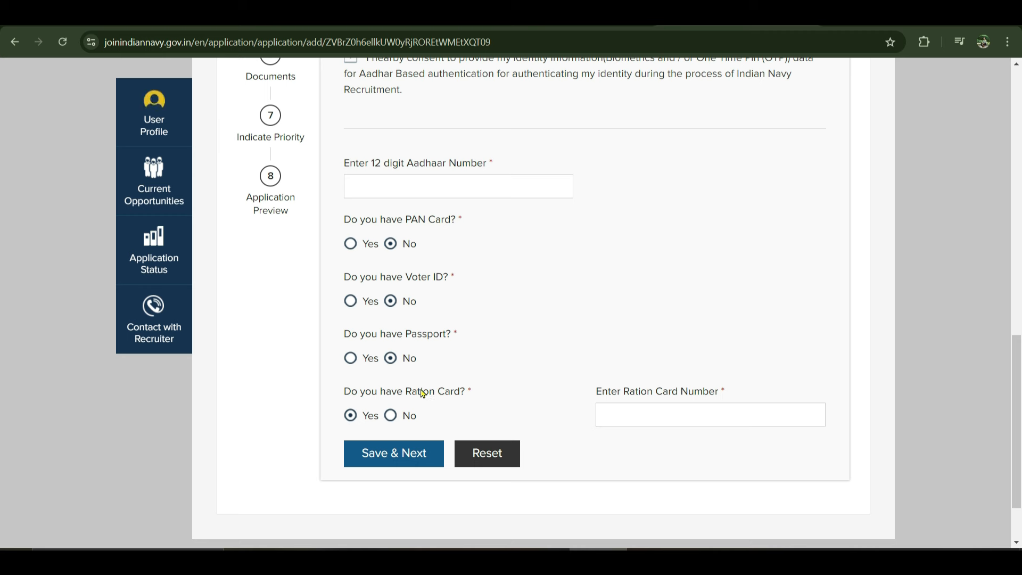
click(353, 416)
click(620, 412)
click(395, 416)
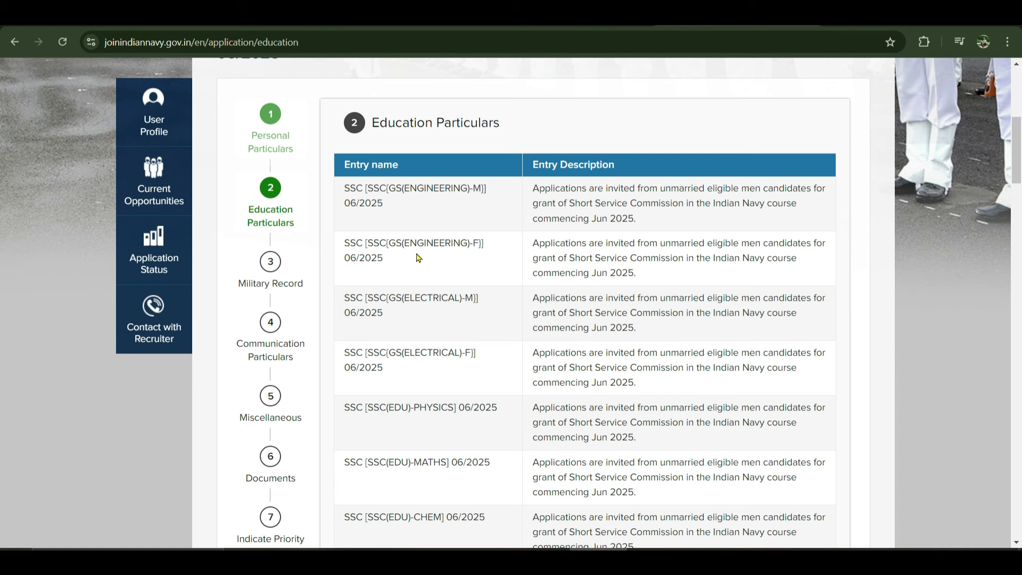
Include English, Hindi and Physics as the three 12th Science subjects for the aggregate percentage
scroll(419, 258, down, 20)
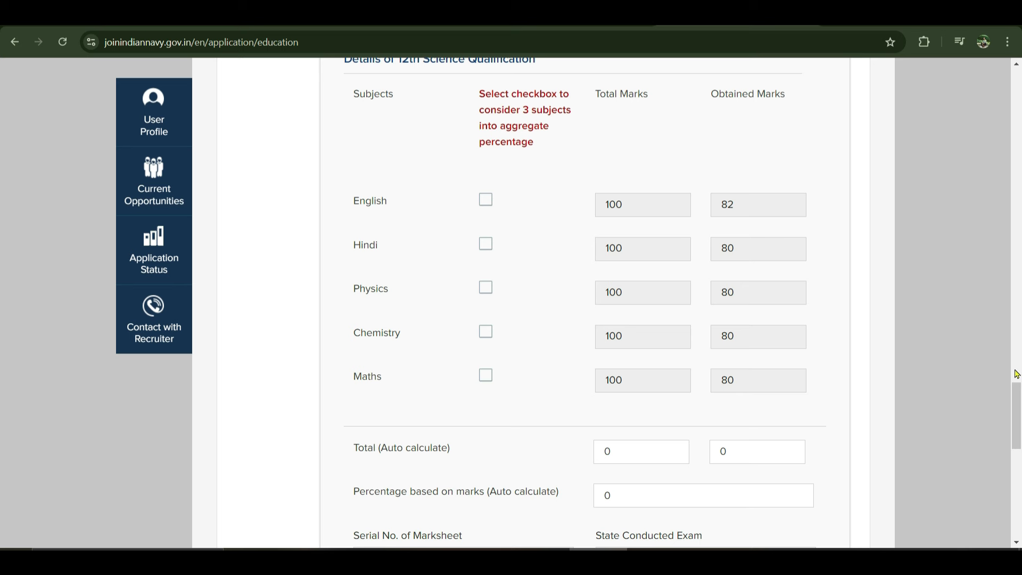
drag(1018, 397, 1019, 387)
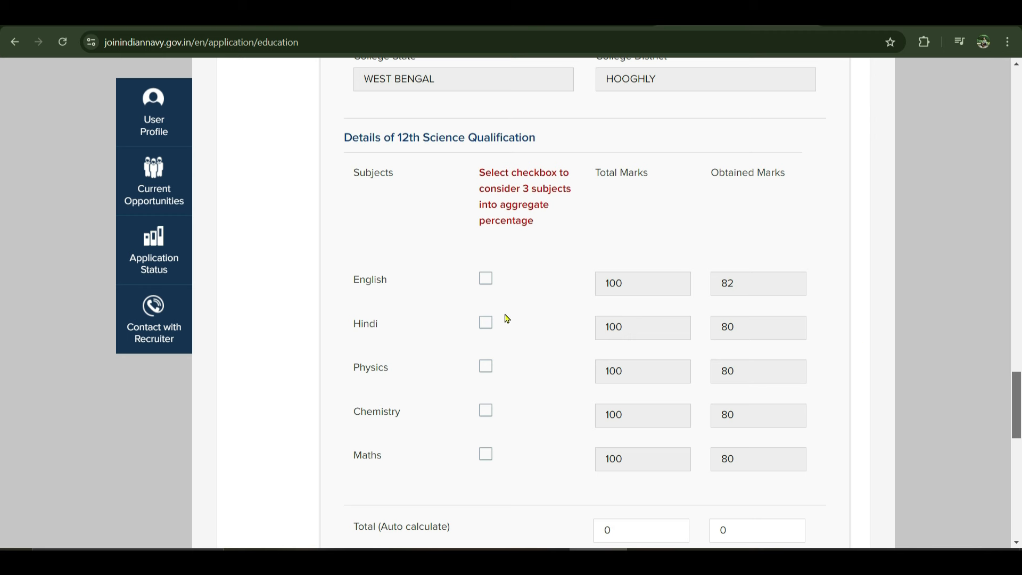
click(486, 279)
click(486, 323)
click(486, 367)
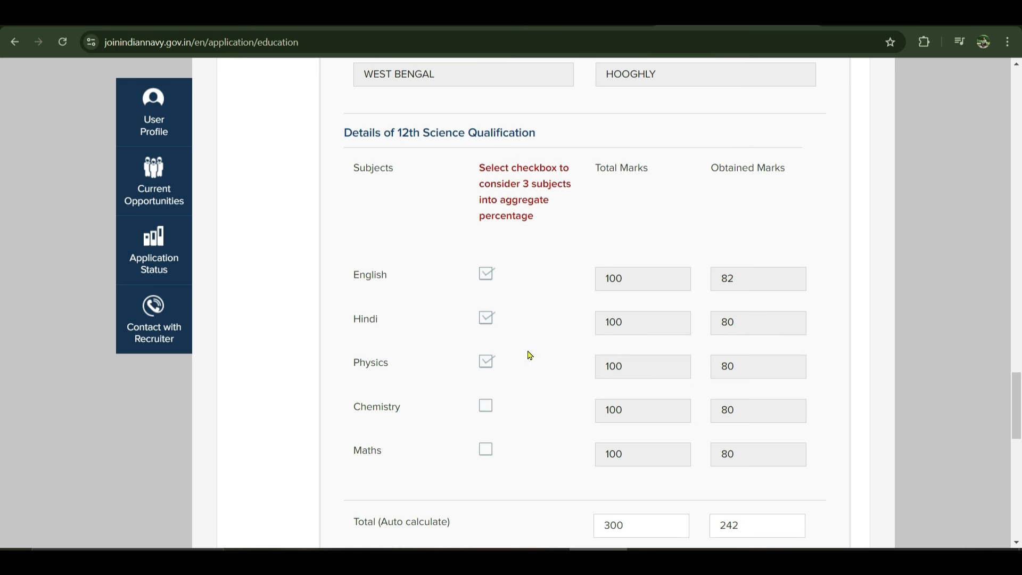
Set the 10th English marks to 100 total and 70 obtained, and save the Education Particulars
scroll(555, 340, down, 3)
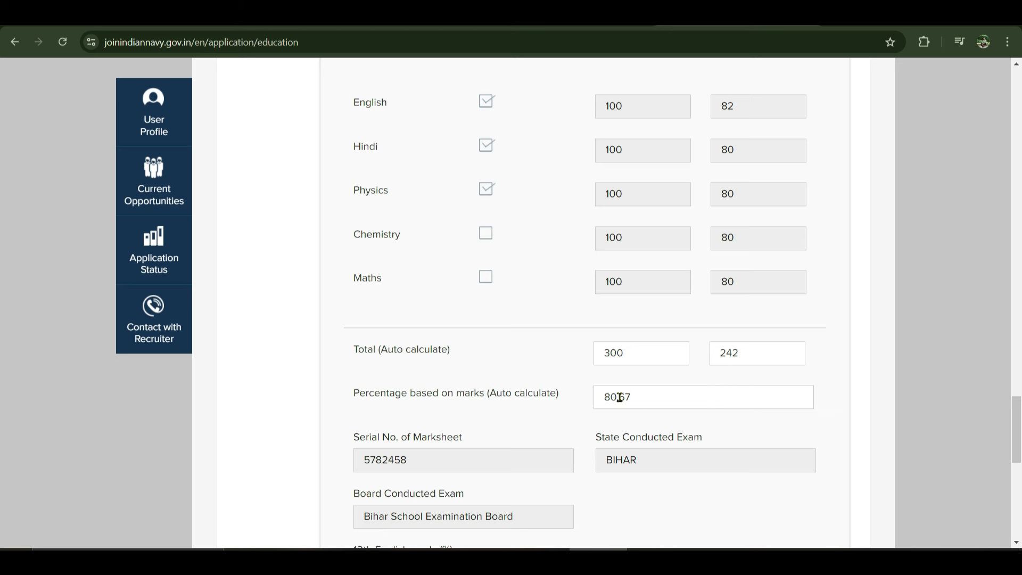
scroll(653, 409, down, 10)
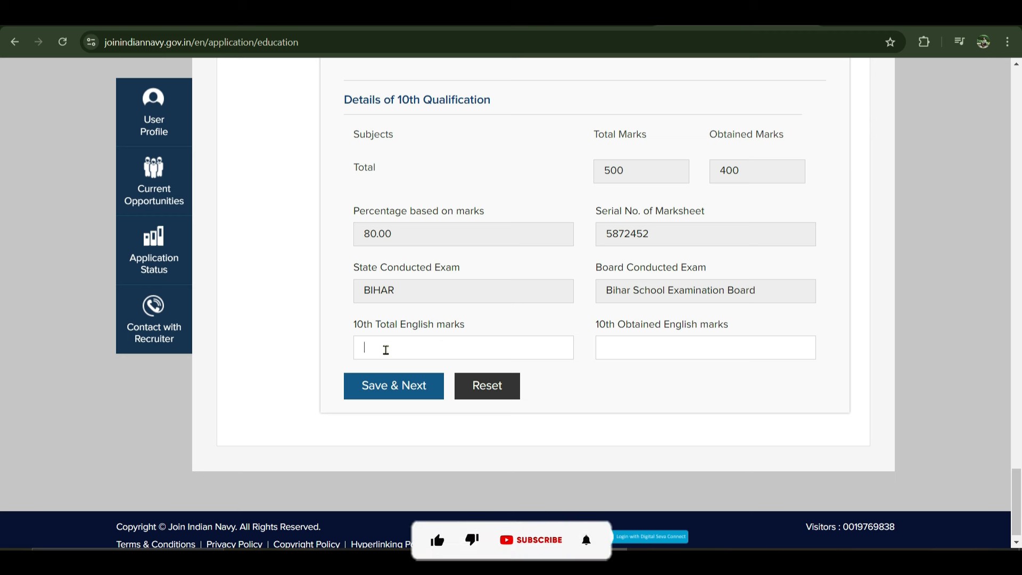
click(647, 347)
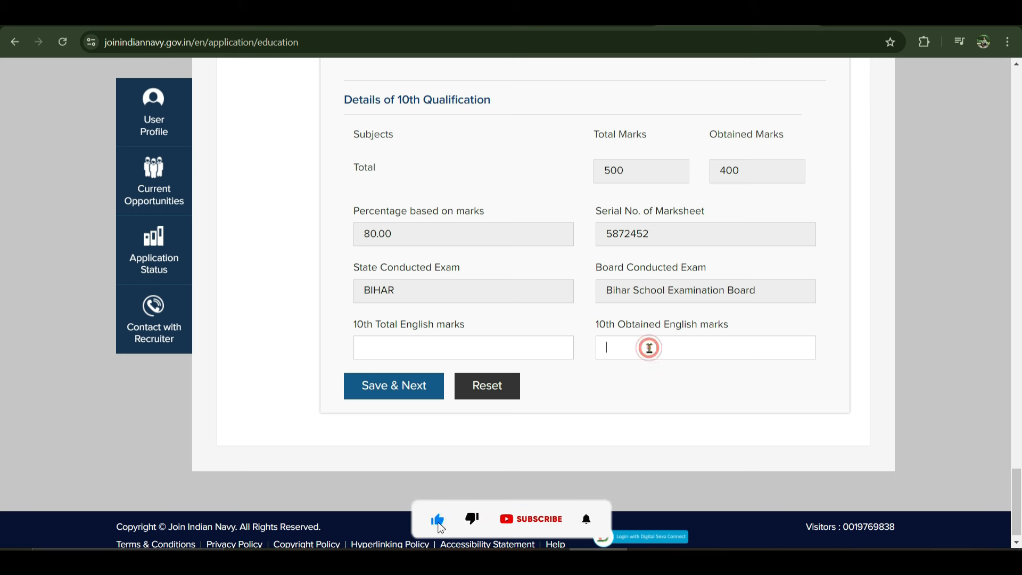
click(415, 387)
click(421, 347)
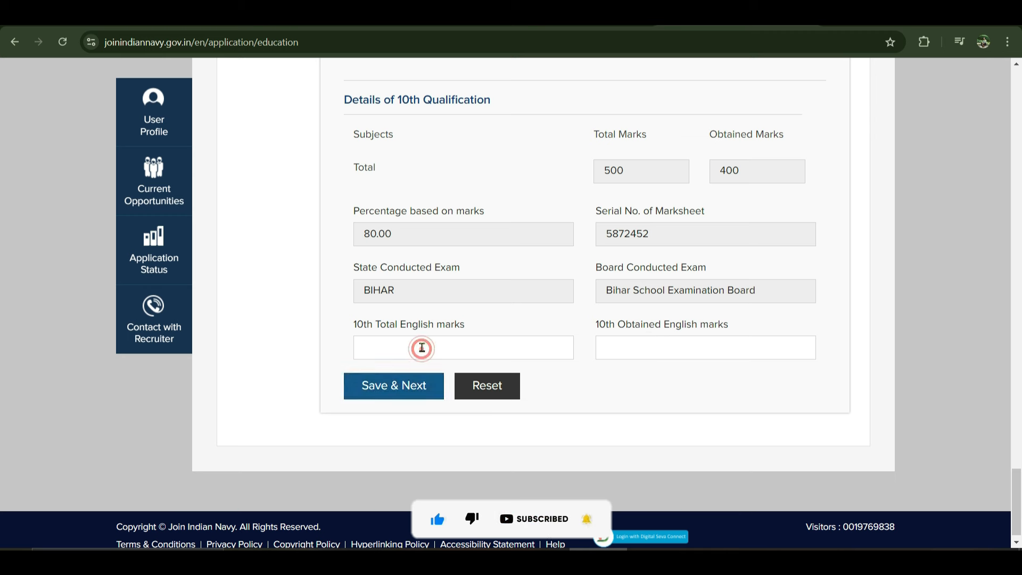
text(100)
click(687, 348)
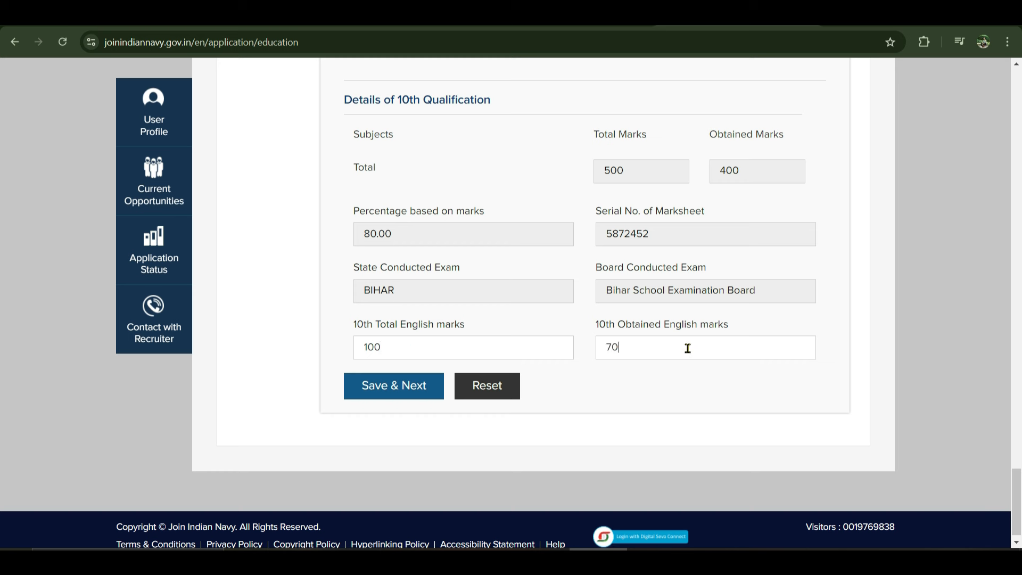
click(383, 392)
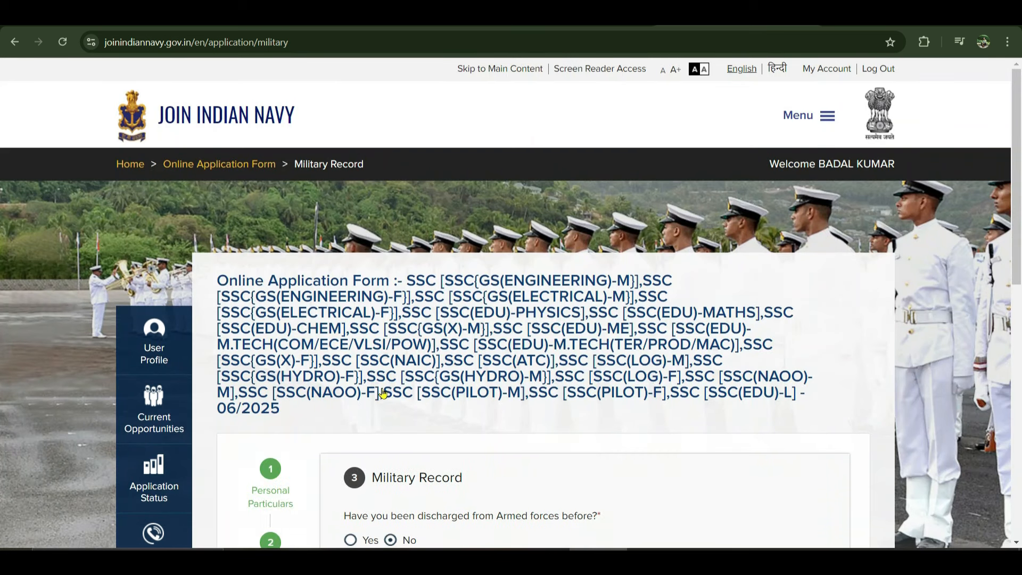
Try Yes for previous discharge from the Armed forces, return it to No, and review the remaining Military Record questions
scroll(446, 476, down, 3)
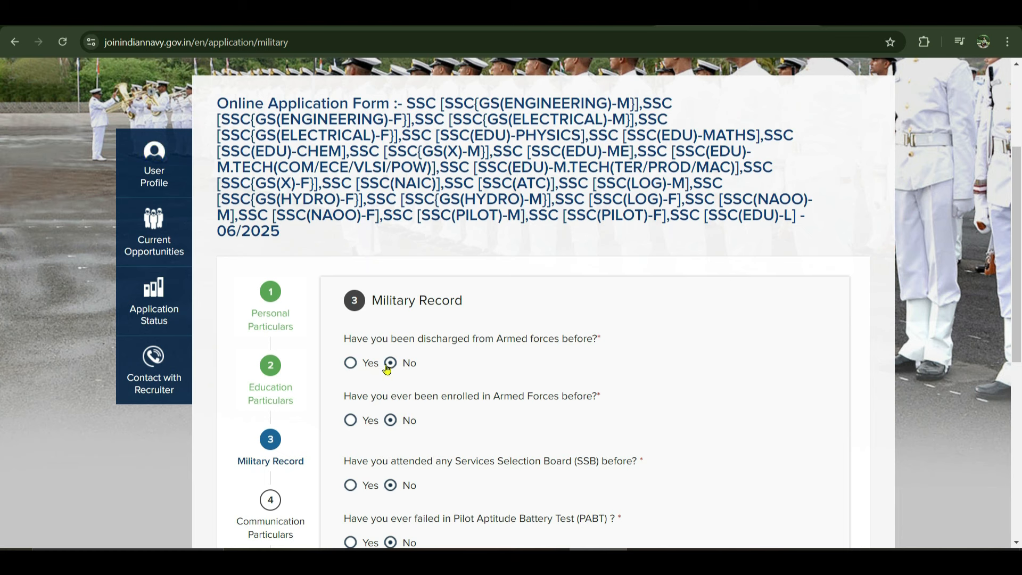
click(352, 365)
click(391, 364)
scroll(473, 373, down, 3)
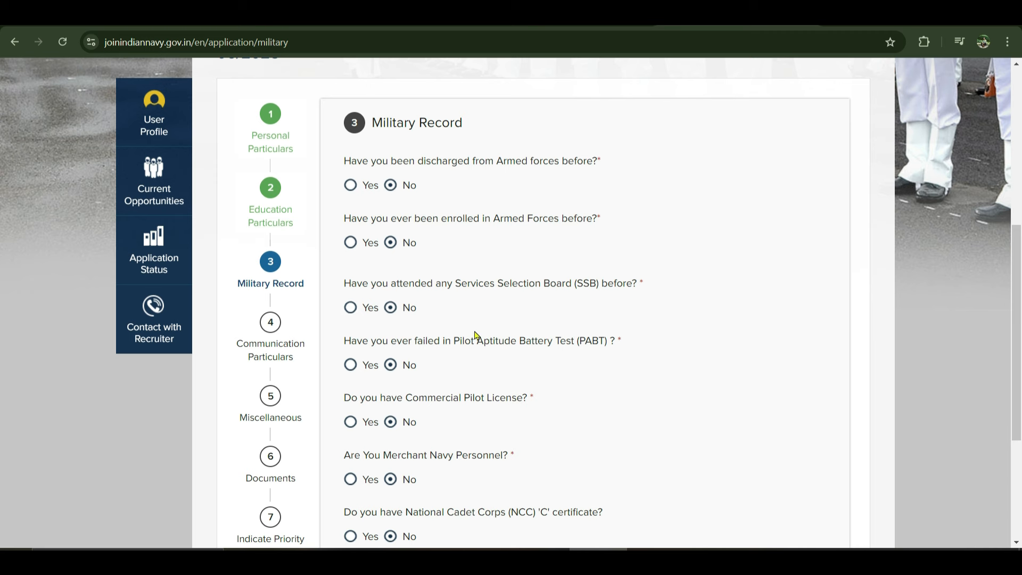
scroll(449, 435, down, 2)
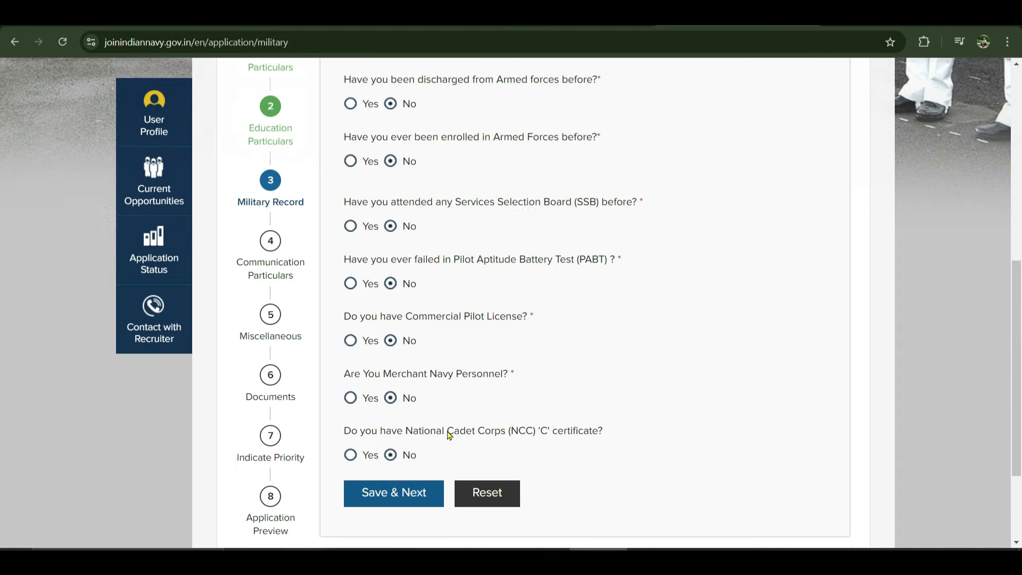
scroll(448, 435, down, 2)
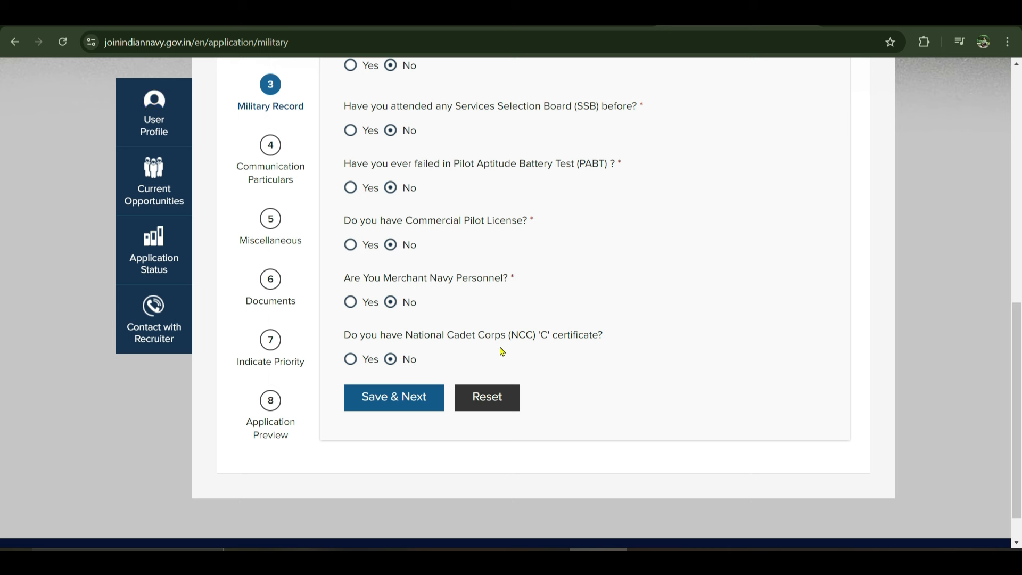
Try Yes for having an NCC 'C' certificate, return the answer to No, and save the Military Record
click(351, 359)
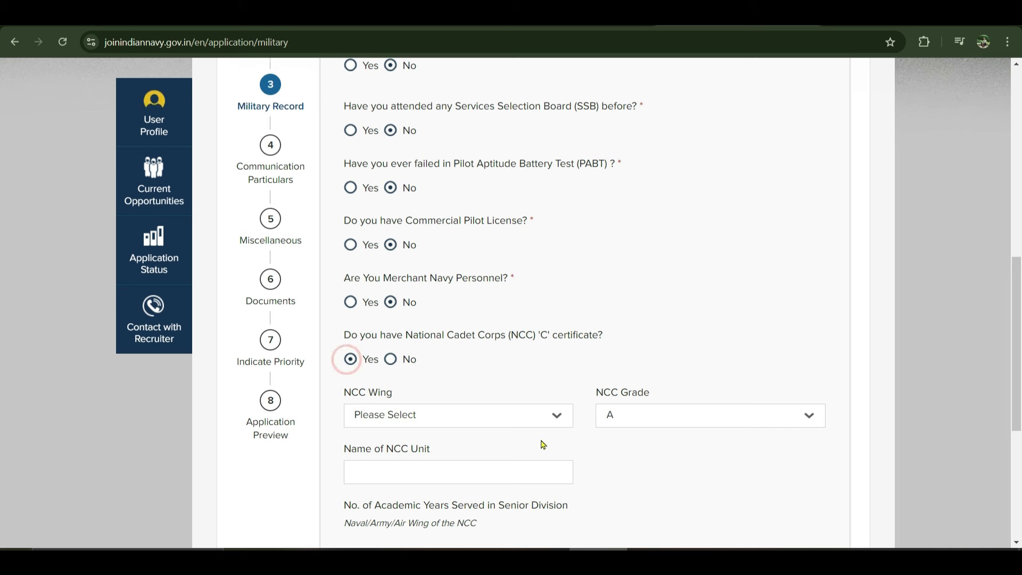
click(390, 359)
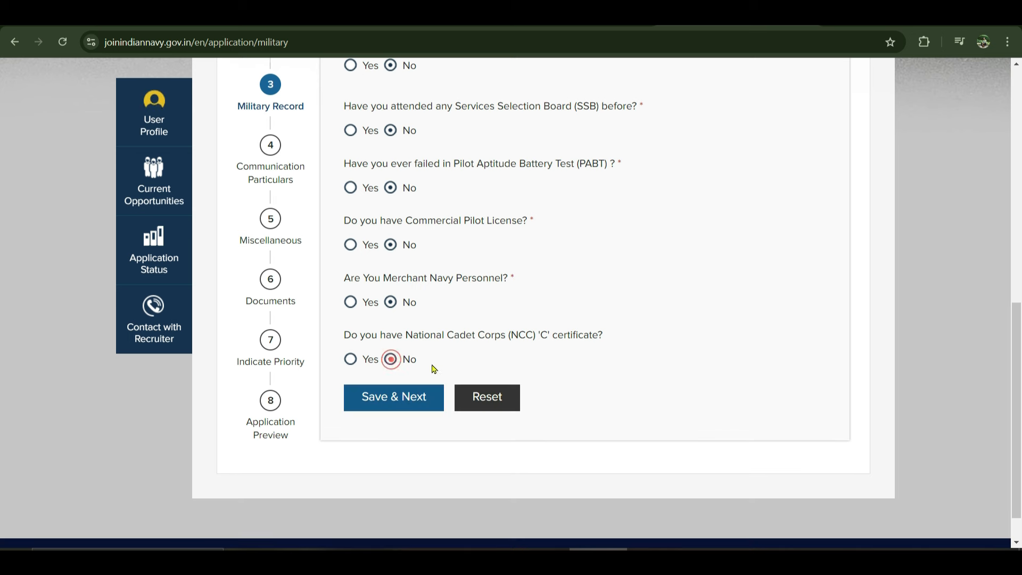
click(389, 401)
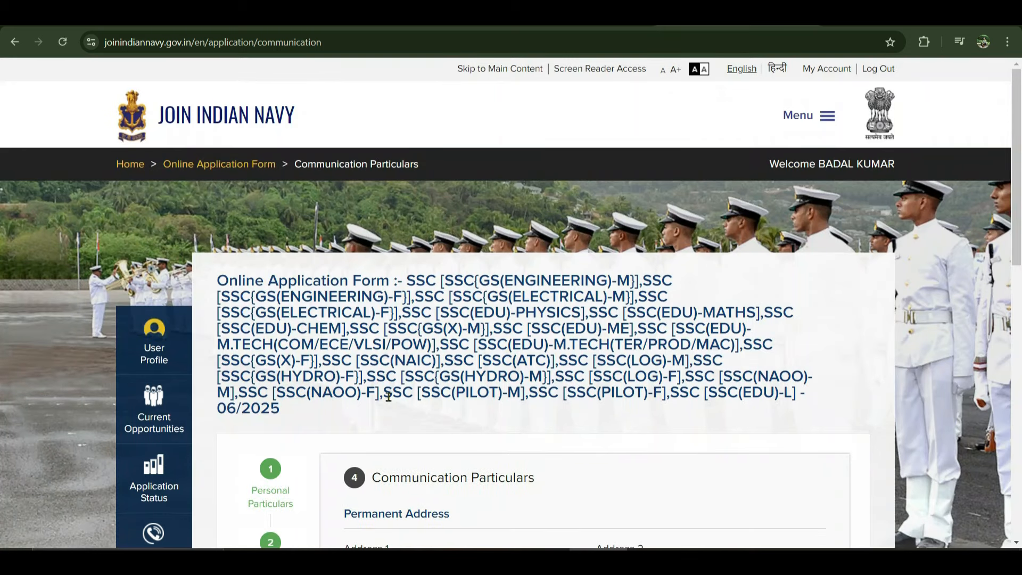
Review the prefilled addresses in the Communication Particulars and save them to continue to the Miscellaneous section
scroll(447, 450, down, 2)
scroll(429, 320, down, 2)
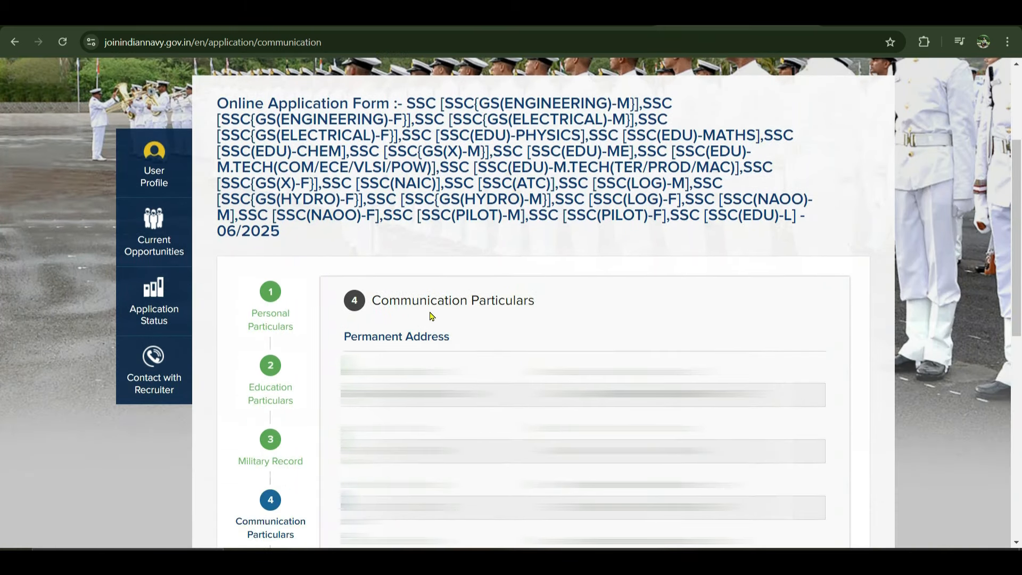
scroll(506, 299, down, 3)
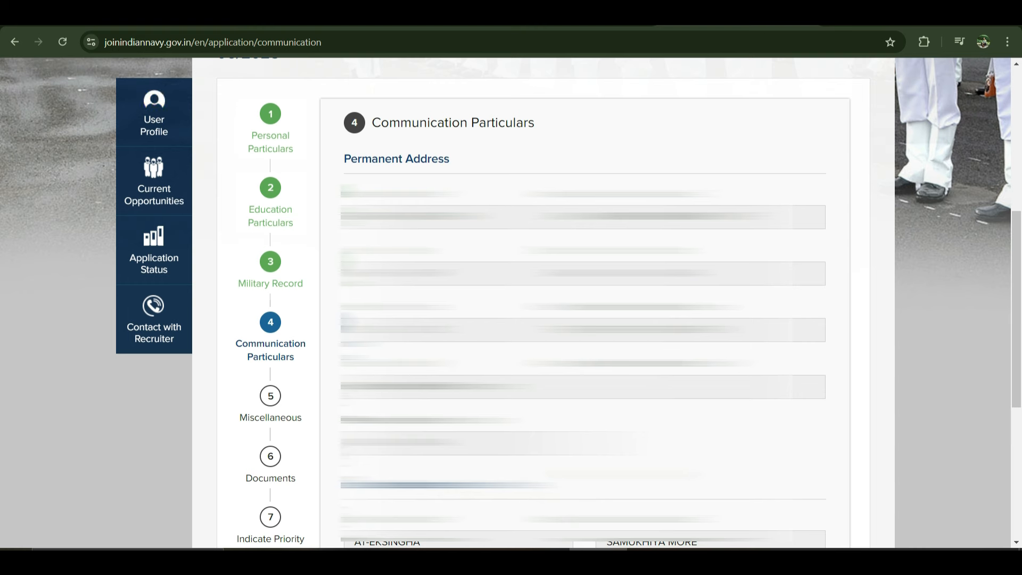
scroll(512, 302, down, 1)
scroll(422, 413, down, 5)
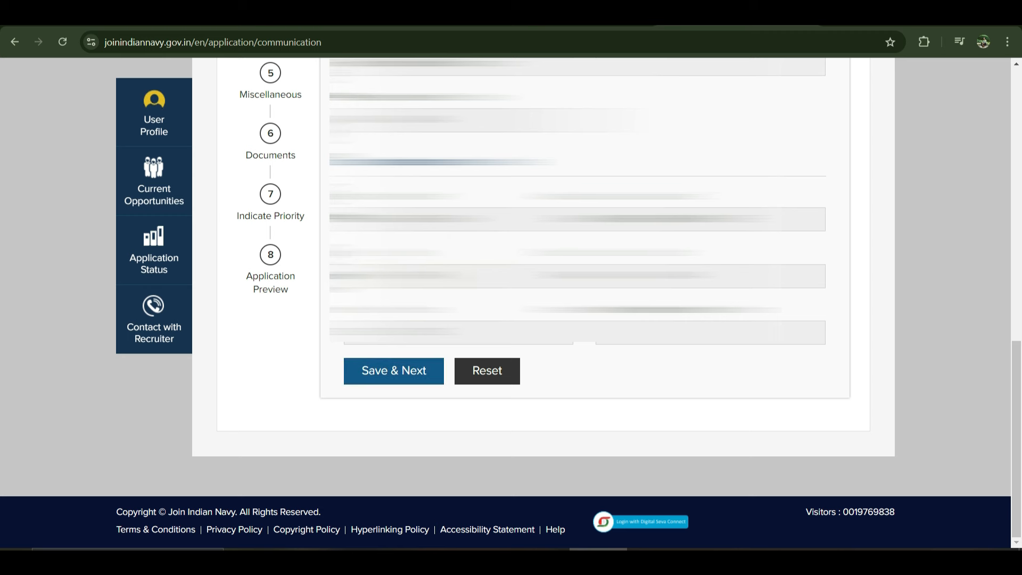
click(397, 376)
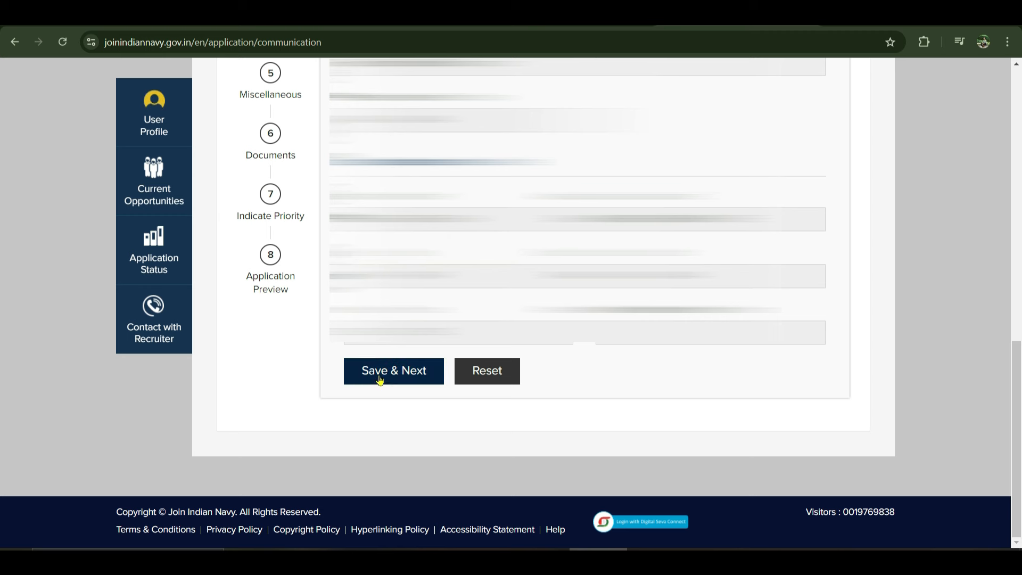
click(386, 374)
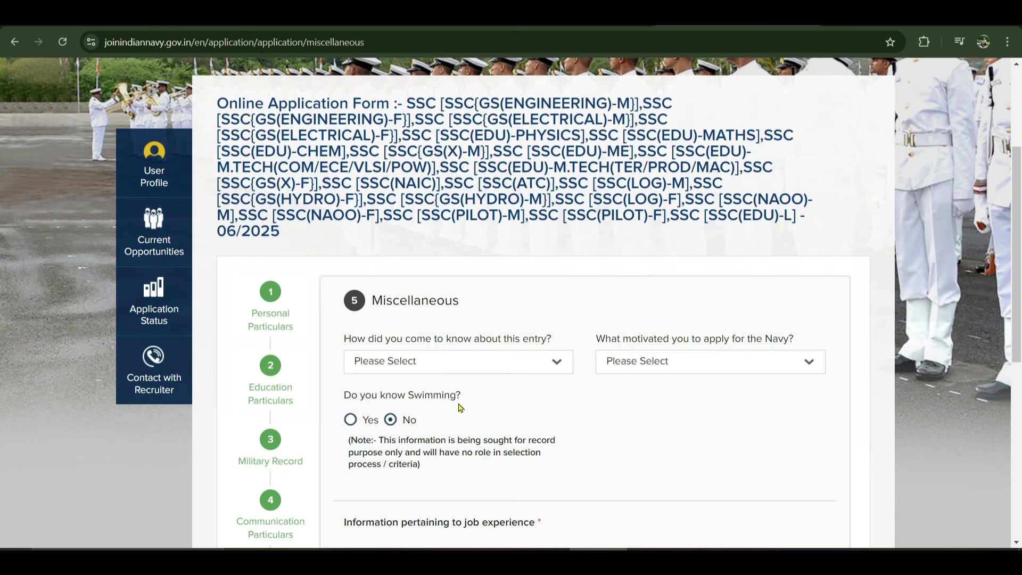
Give Facebook as the source of entry information and motivation from self/parents/teachers/friends/relatives, leave swimming and employment at No, and save the Miscellaneous section
click(401, 361)
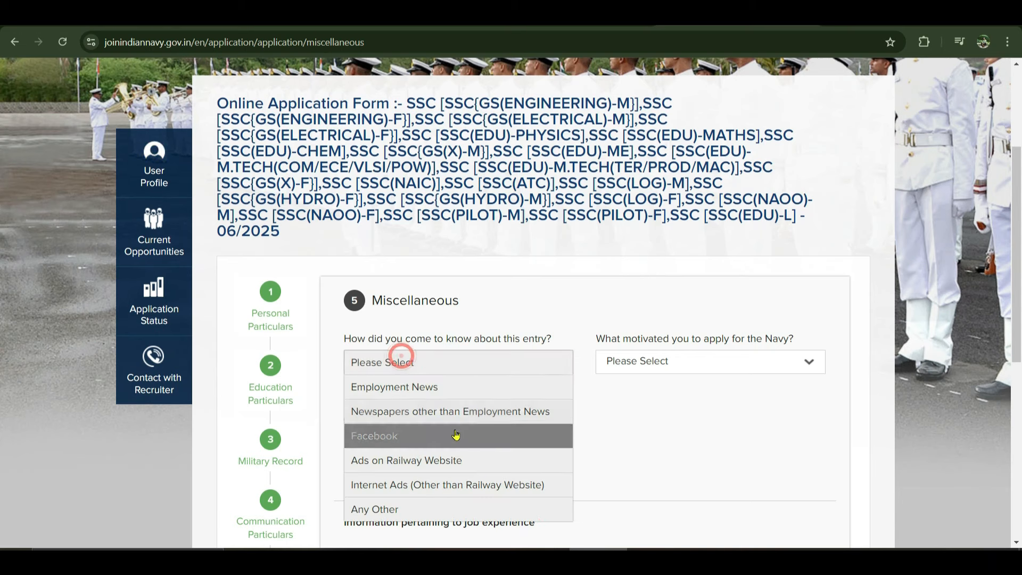
click(385, 446)
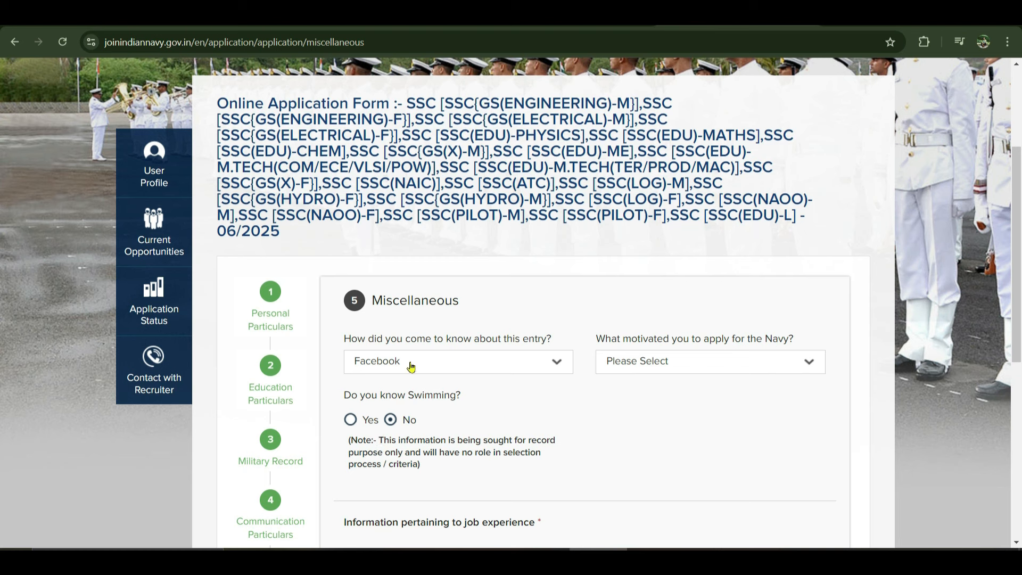
click(681, 362)
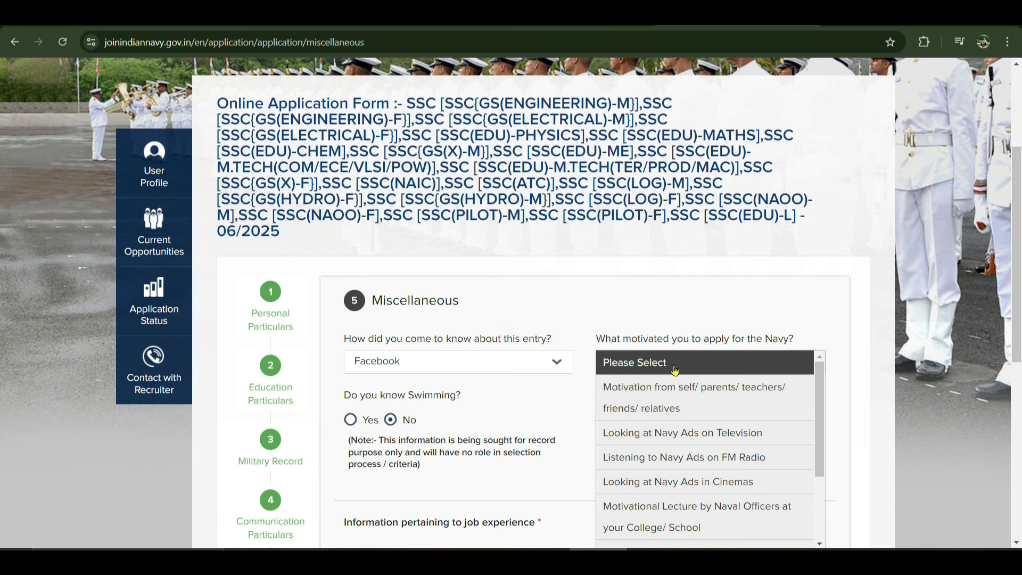
click(670, 410)
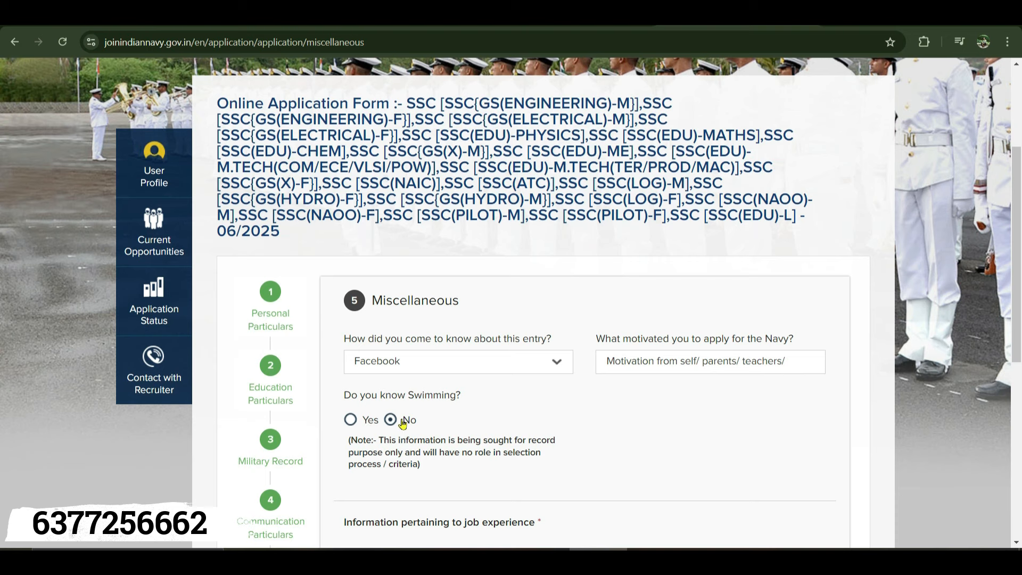
scroll(433, 421, down, 3)
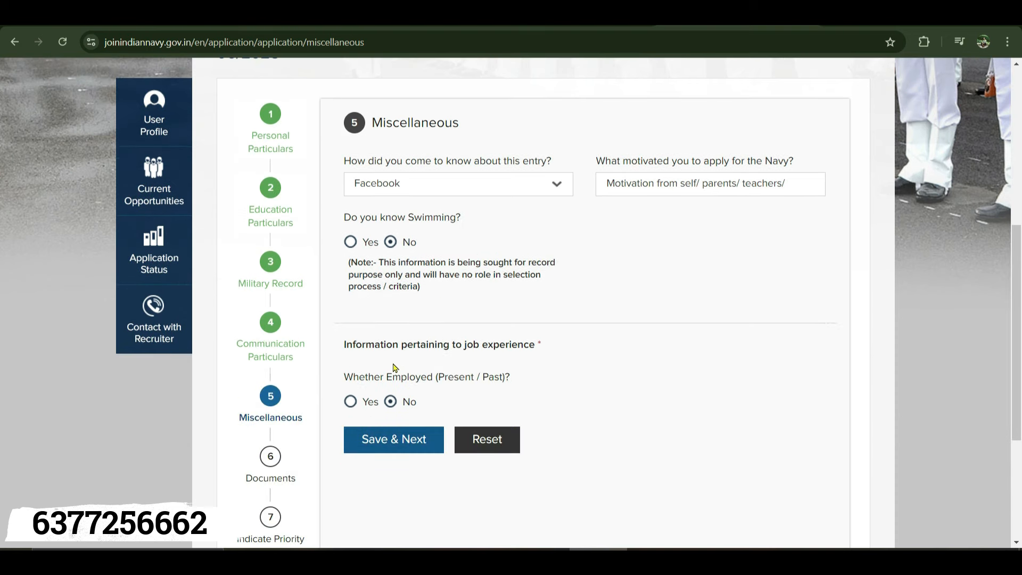
drag(466, 345, 530, 345)
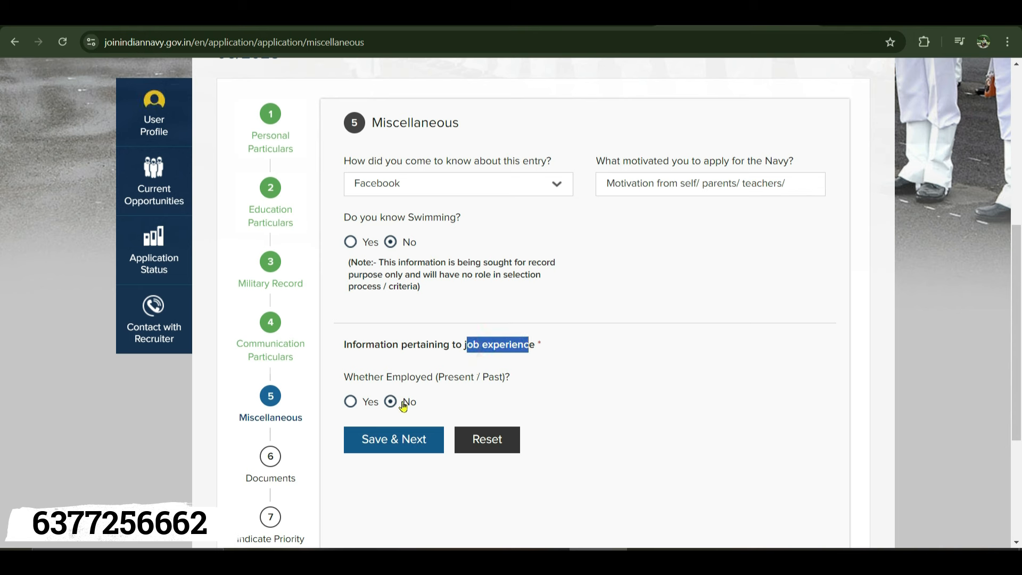
click(414, 447)
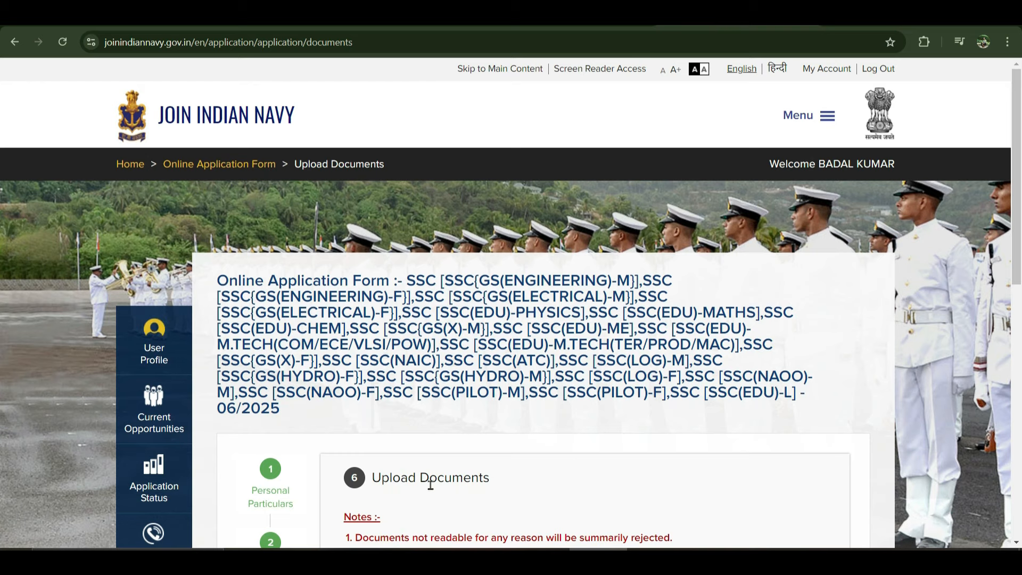
Review the uploaded marksheets, certificates, photograph and signature, and save the Documents section without adding more
scroll(442, 484, down, 3)
scroll(567, 426, down, 3)
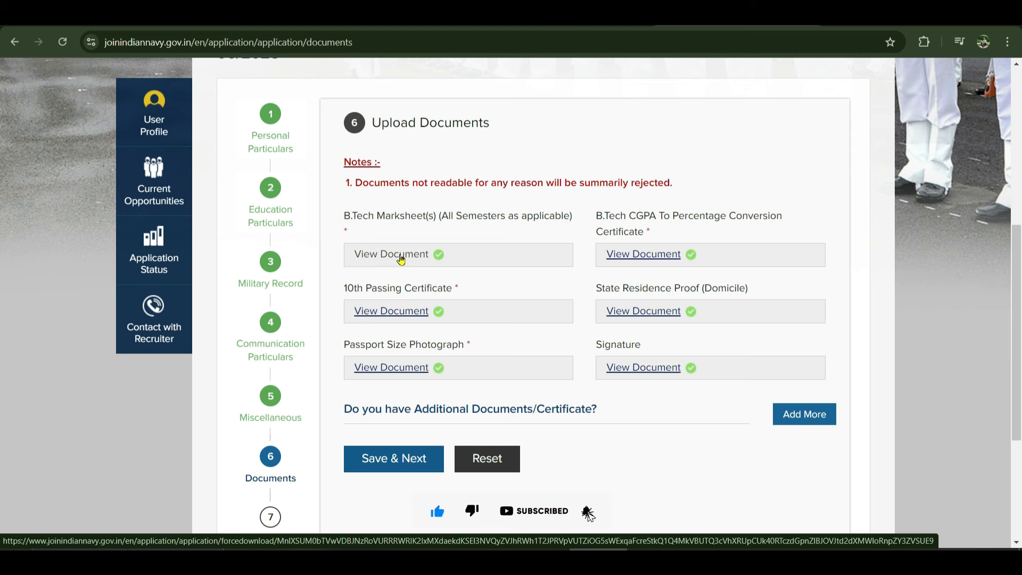
scroll(548, 343, down, 3)
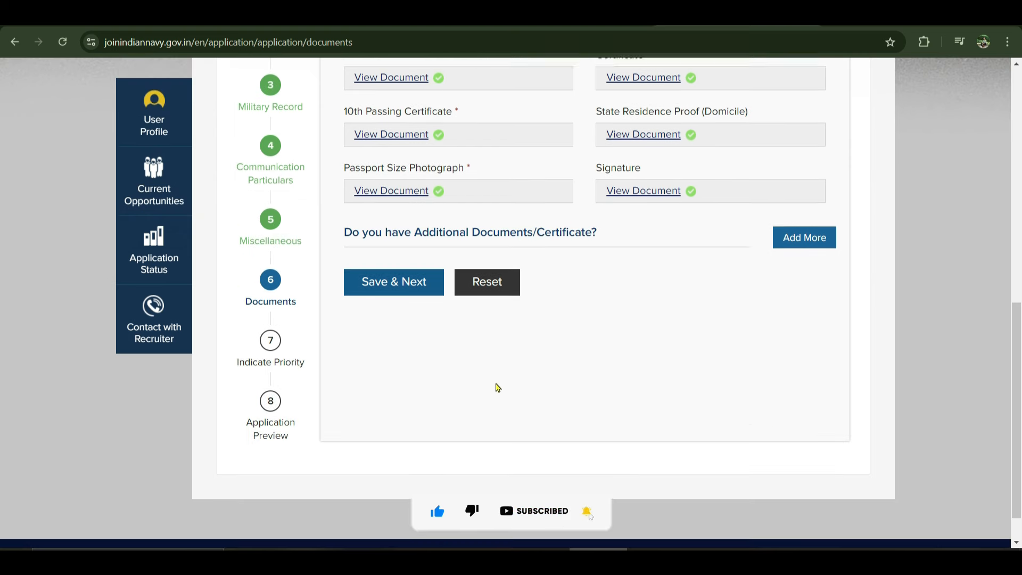
click(402, 286)
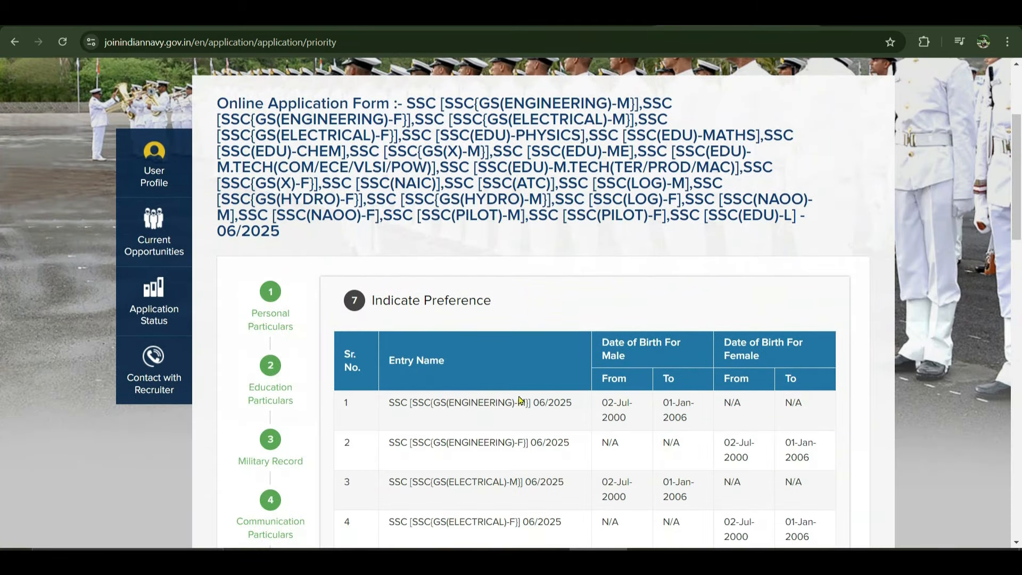
Review the entry list with its date-of-birth ranges and set Priority 1 and Priority 2 to SSC [SSC{GS(X)-M}] 06/2025
scroll(509, 421, up, 2)
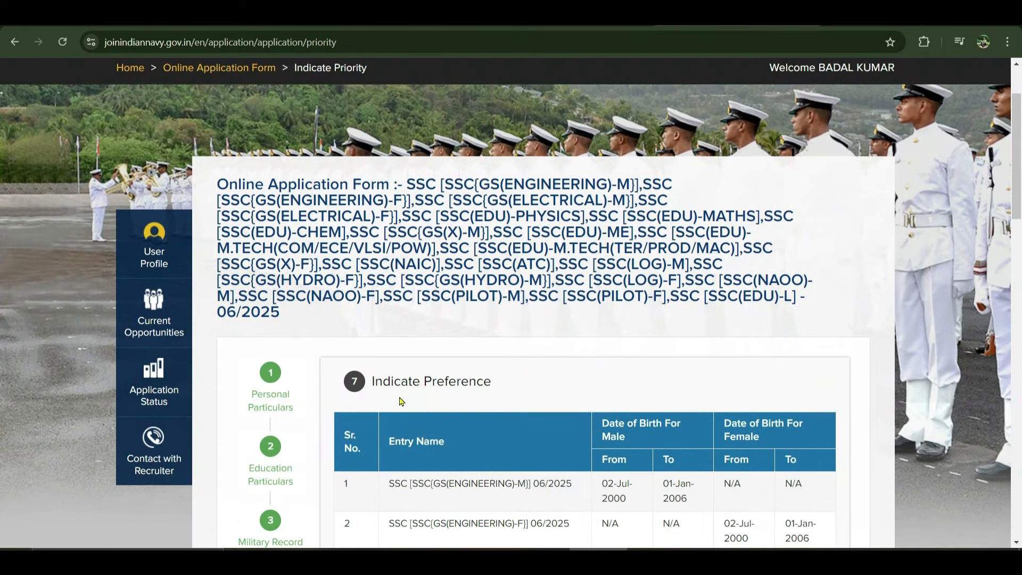
scroll(461, 410, down, 6)
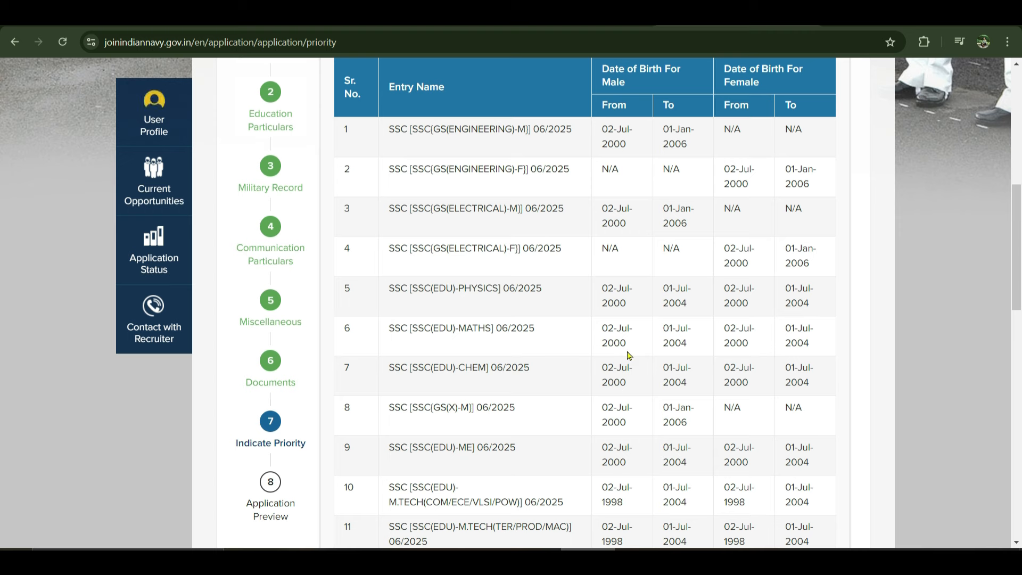
scroll(629, 354, down, 15)
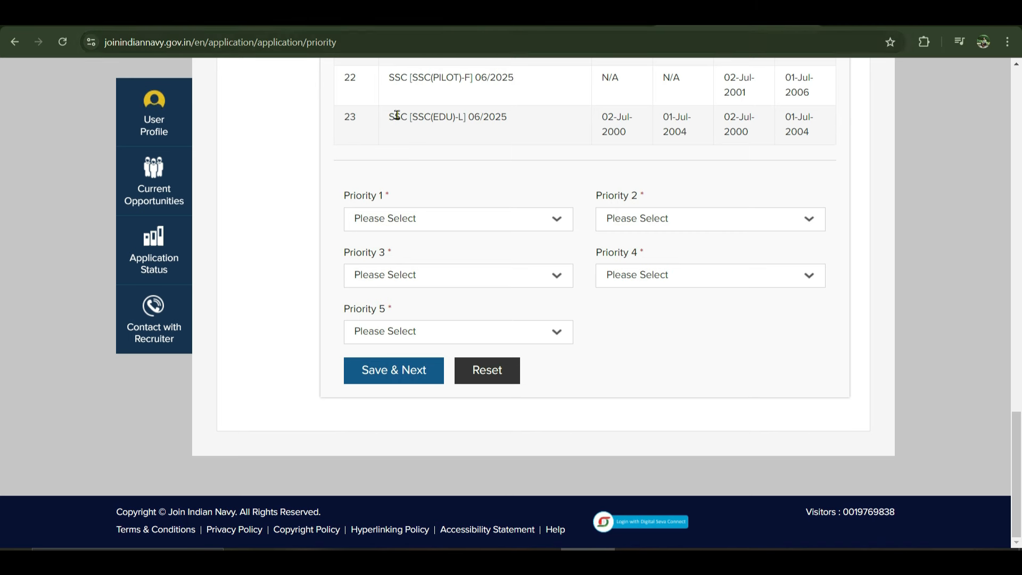
click(491, 220)
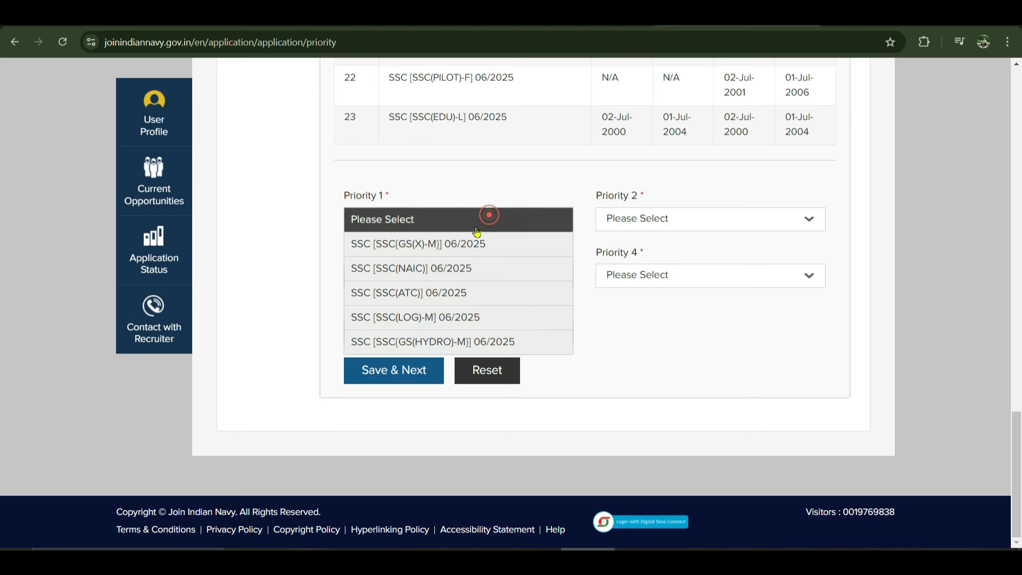
click(446, 241)
click(643, 218)
click(628, 269)
Set Priority 3 and Priority 5 to SSC [SSC{GS(X)-M}] 06/2025 and Priority 4 to SSC [SSC(NAIC)] 06/2025
click(400, 275)
click(418, 325)
click(639, 275)
click(639, 354)
click(479, 332)
click(438, 377)
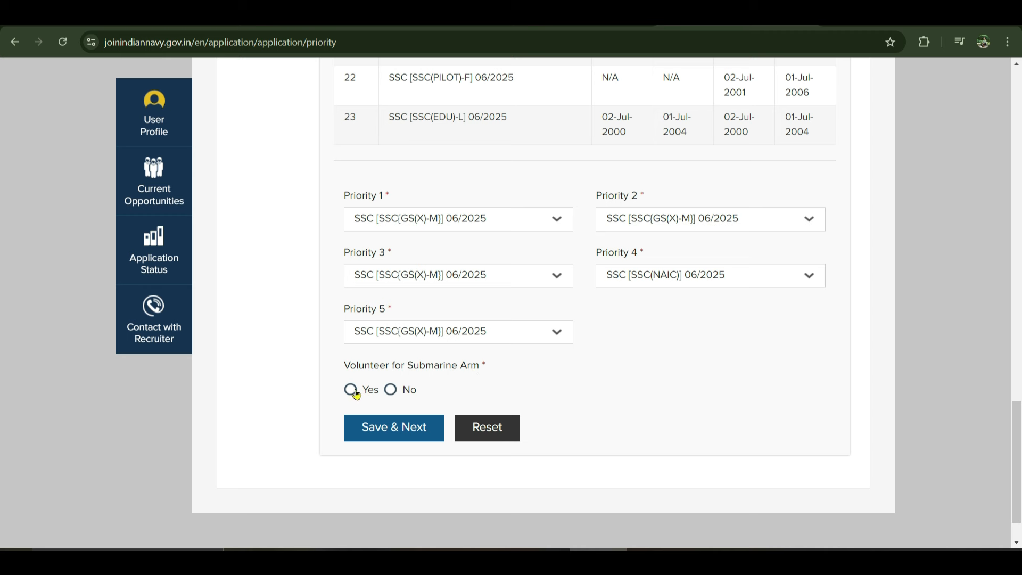
Try Yes for volunteering for the Submarine Arm, change the answer to No, and save the preferences
click(351, 391)
click(392, 391)
click(403, 433)
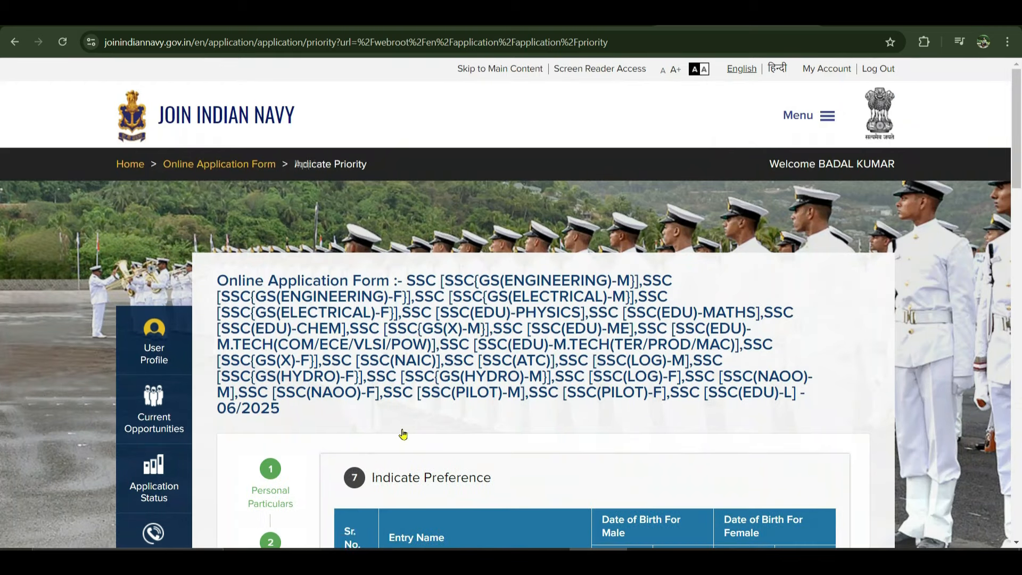
Review the application preview, submit the application with confirmation, and highlight the issued application number
scroll(570, 349, down, 3)
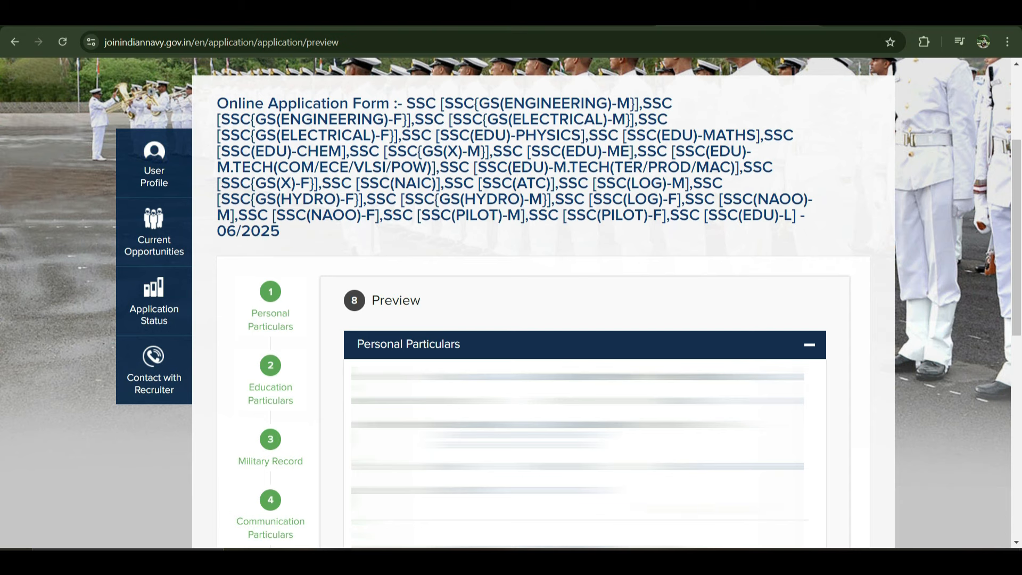
scroll(868, 322, down, 3)
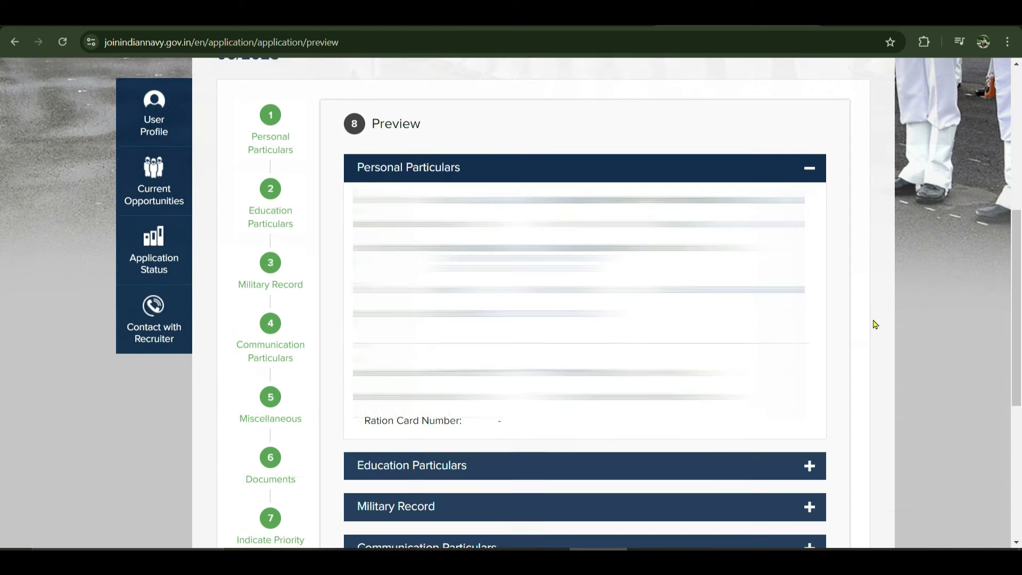
scroll(875, 323, down, 3)
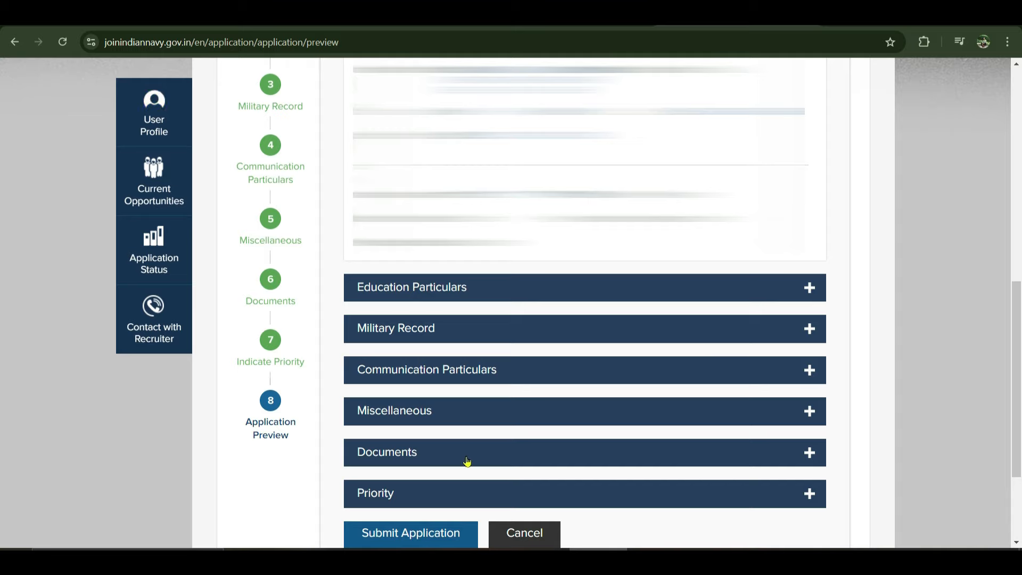
scroll(465, 534, down, 3)
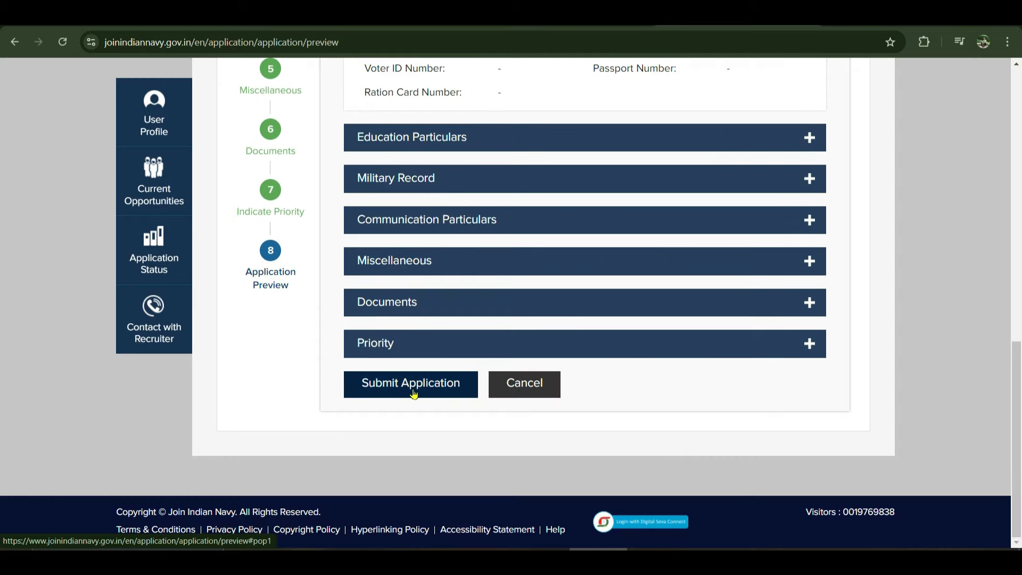
click(438, 392)
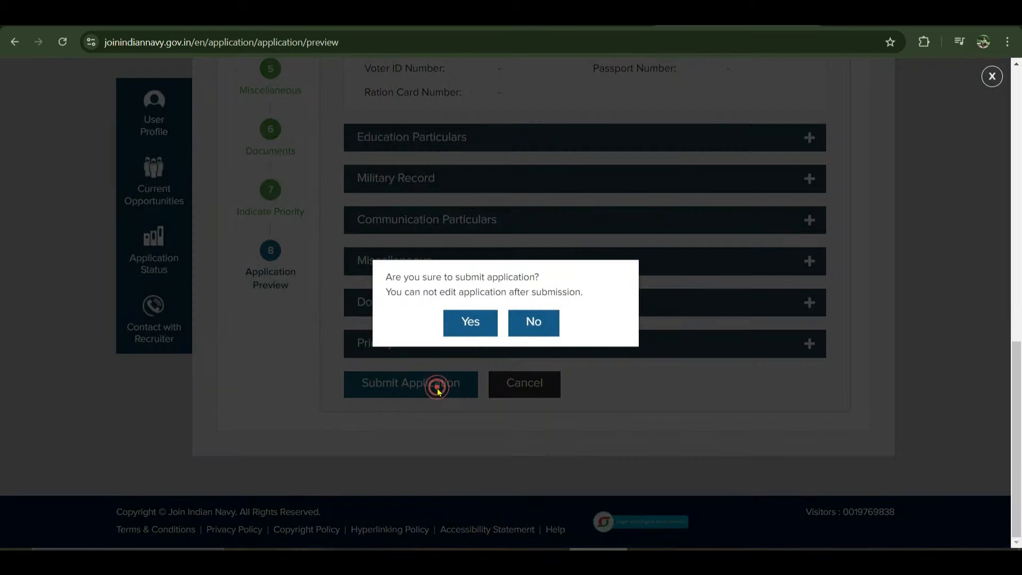
click(465, 324)
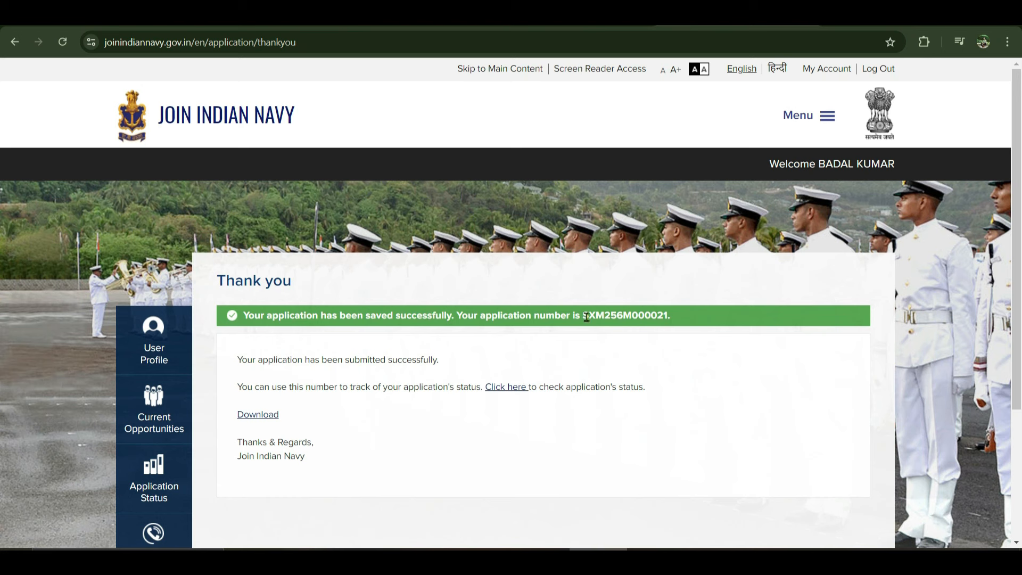
drag(584, 318, 656, 334)
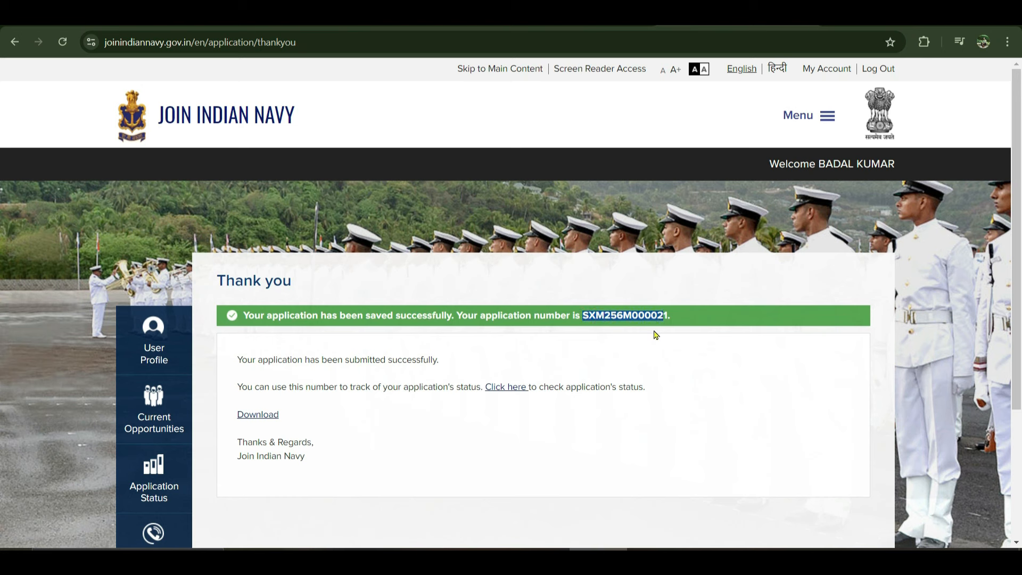